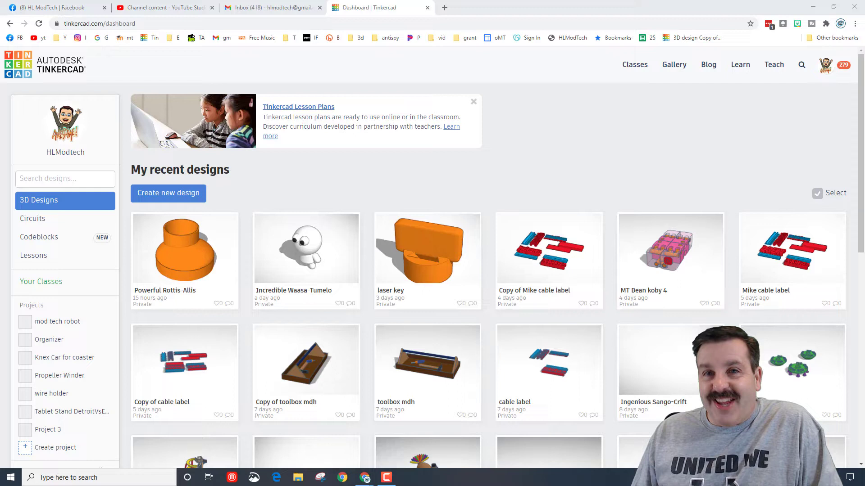
Switch the Tinkercad dashboard to the Codeblocks designs list
left_click(51, 238)
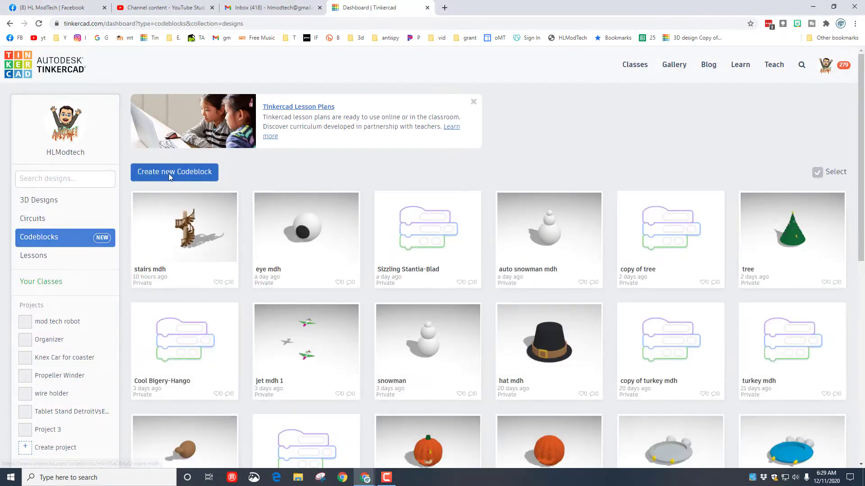
Start a new blank Codeblocks design named 'stairs mdh'
left_click(168, 174)
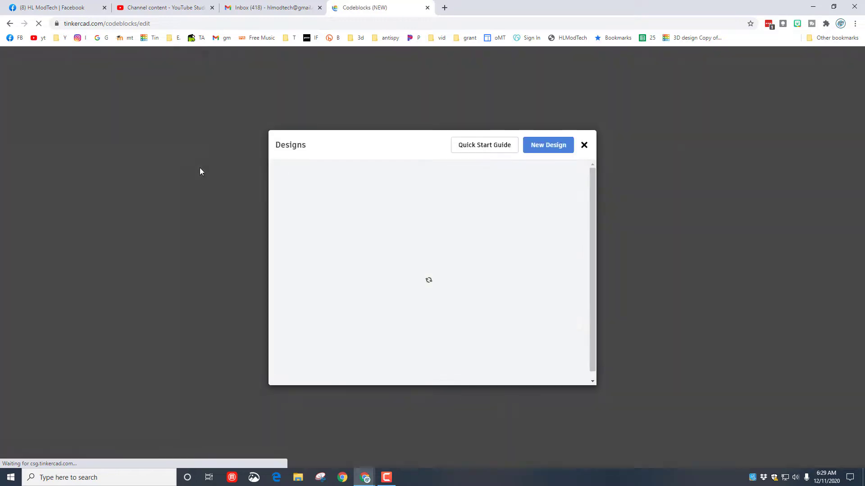
left_click(548, 145)
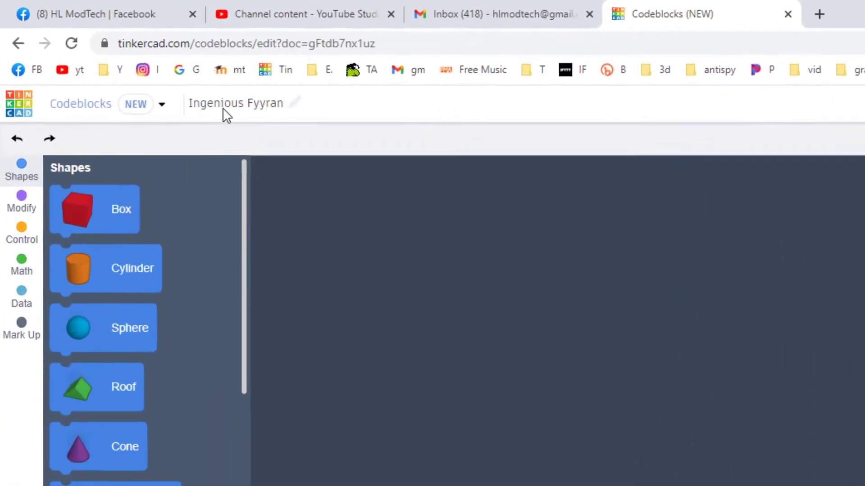
left_click(122, 56)
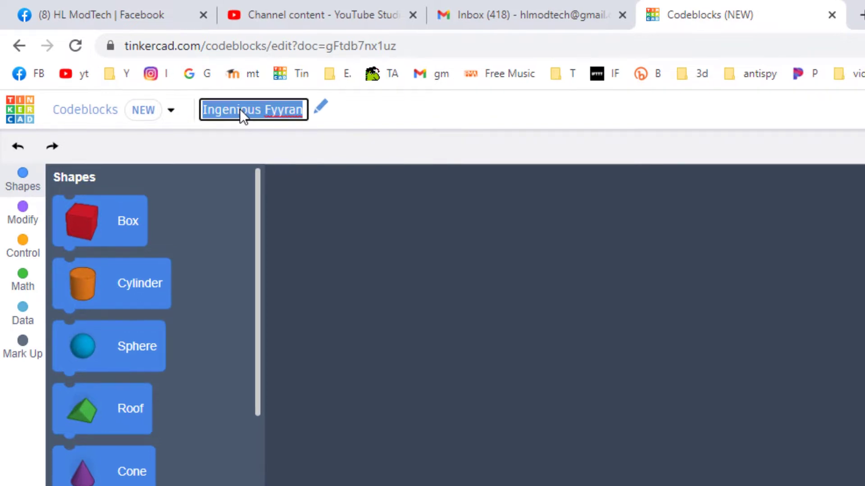
key("BackSpace")
type("stairs mdh")
left_click(442, 317)
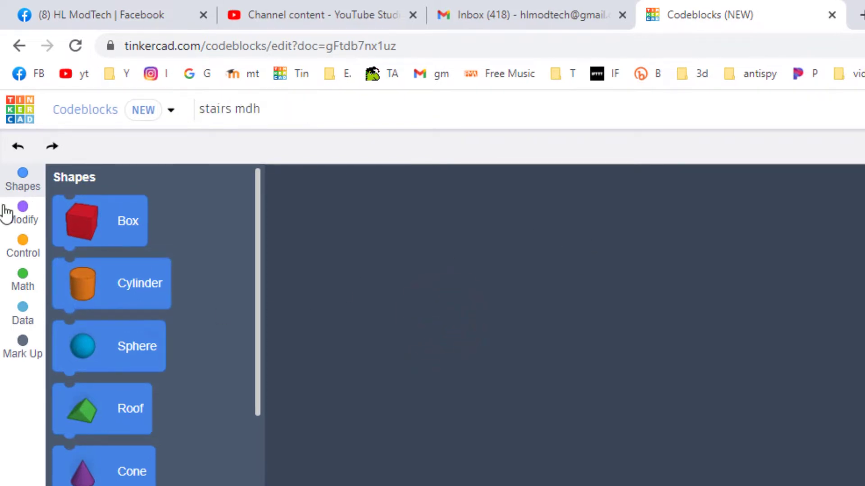
Add a Create New Object block and rename its object variable to 'stair'
left_click(20, 215)
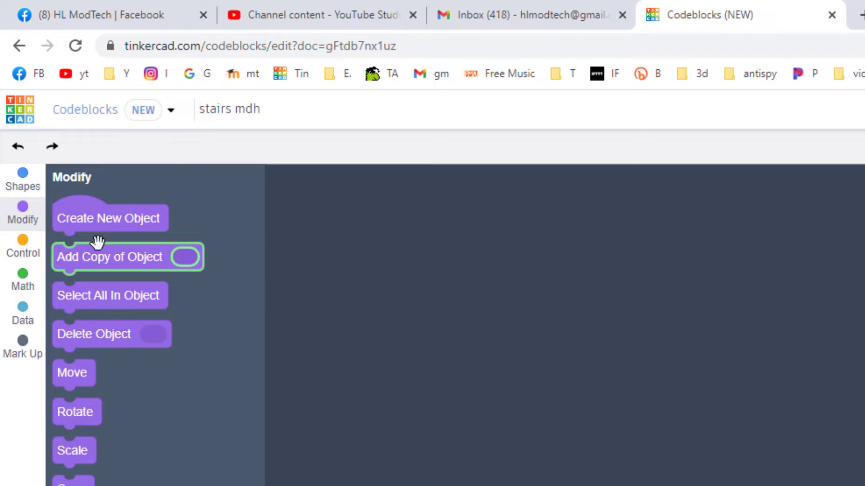
left_click_drag(104, 228, 406, 349)
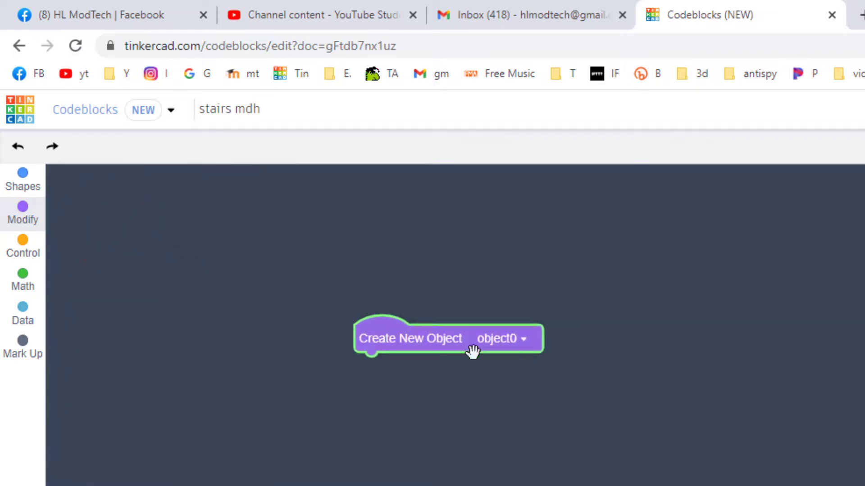
left_click(521, 338)
left_click(495, 399)
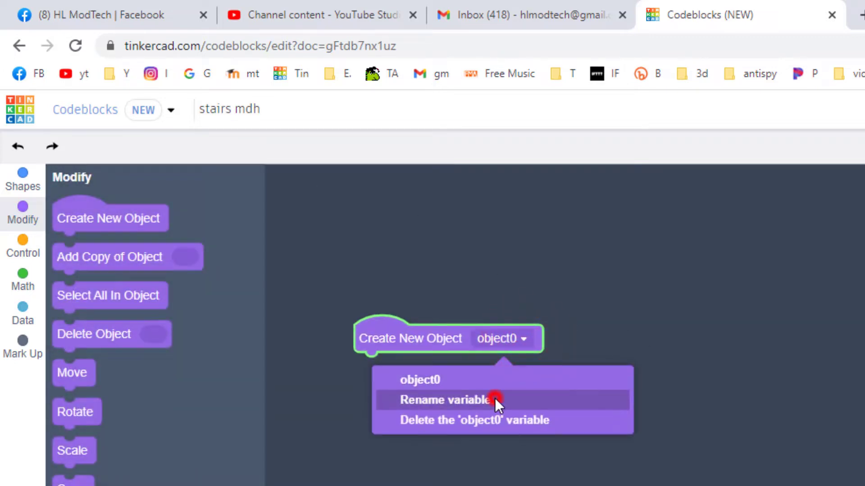
type("stra")
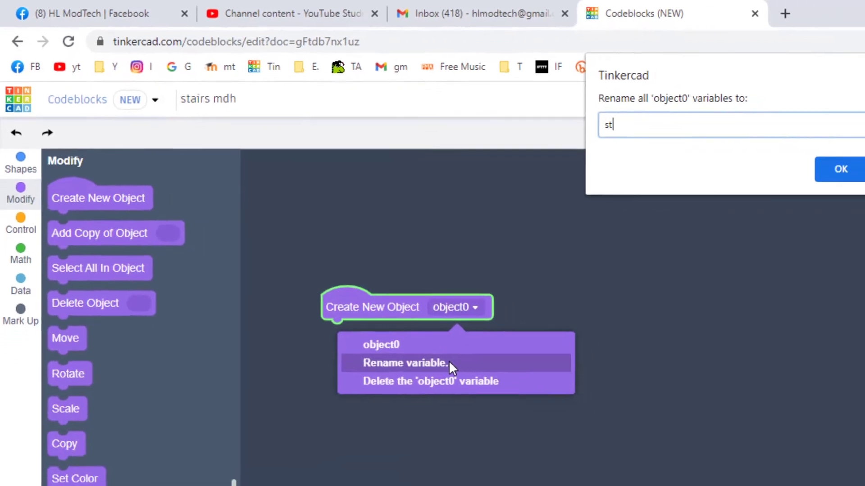
key("BackSpace")
key("BackSpace")
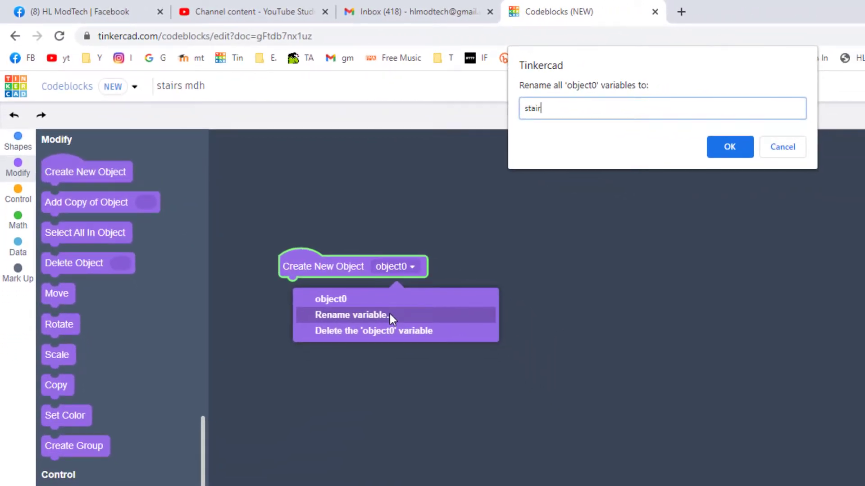
left_click(741, 145)
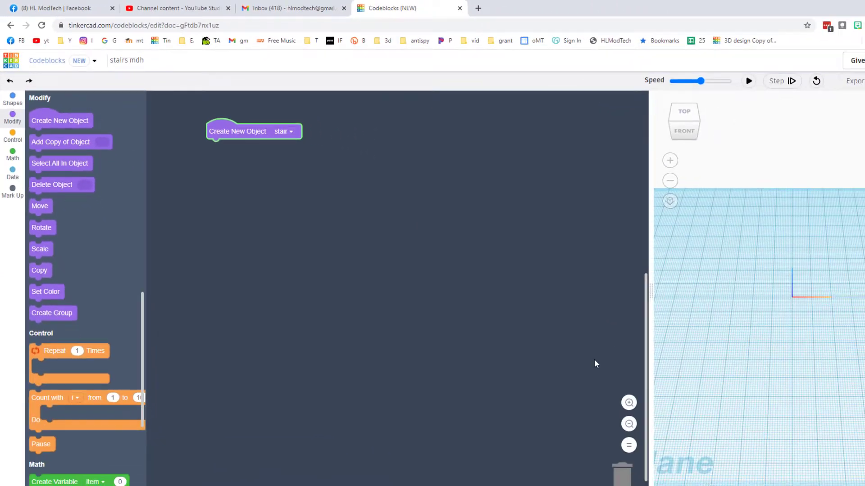
Zoom the workspace in and add a Box block under Create New Object
left_click(584, 375)
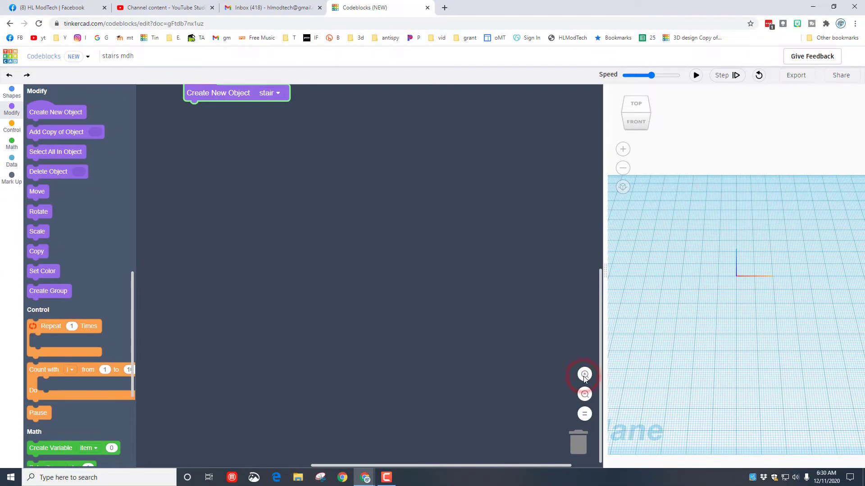
left_click(584, 375)
left_click_drag(603, 324, 582, 288)
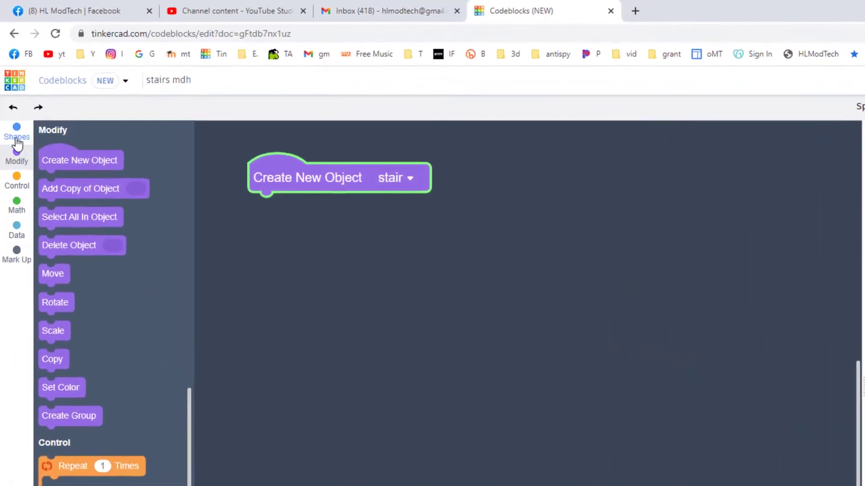
left_click(13, 97)
left_click_drag(70, 186, 334, 241)
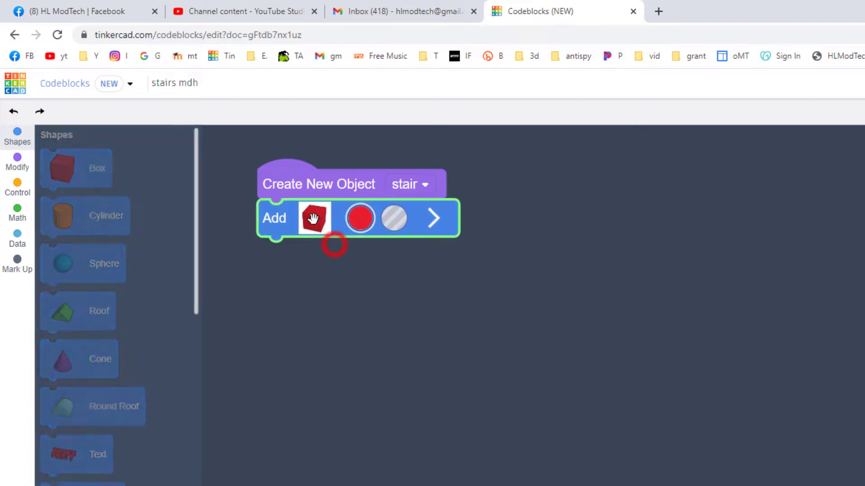
Size the box to W 20, L 5 and H 2
left_click(436, 219)
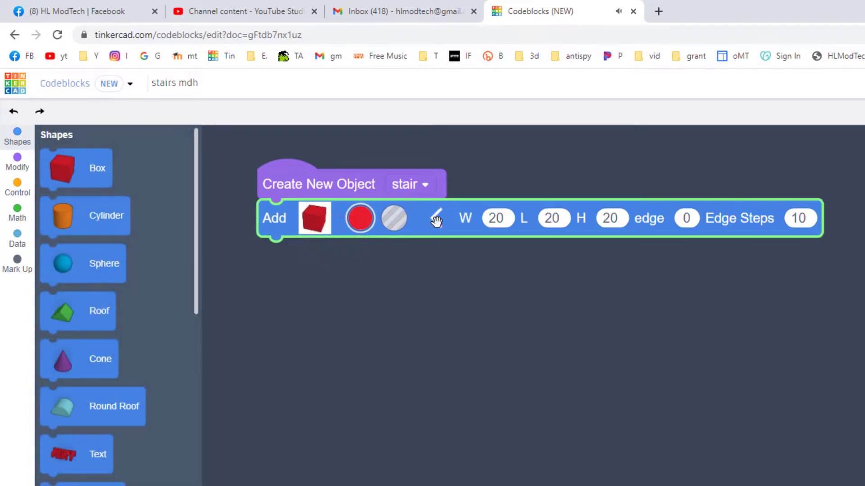
left_click(507, 219)
left_click(558, 217)
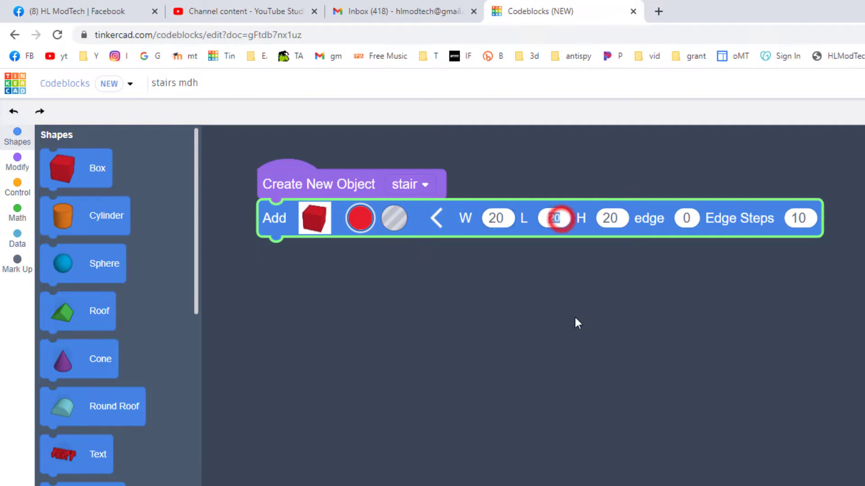
type("5")
left_click(613, 211)
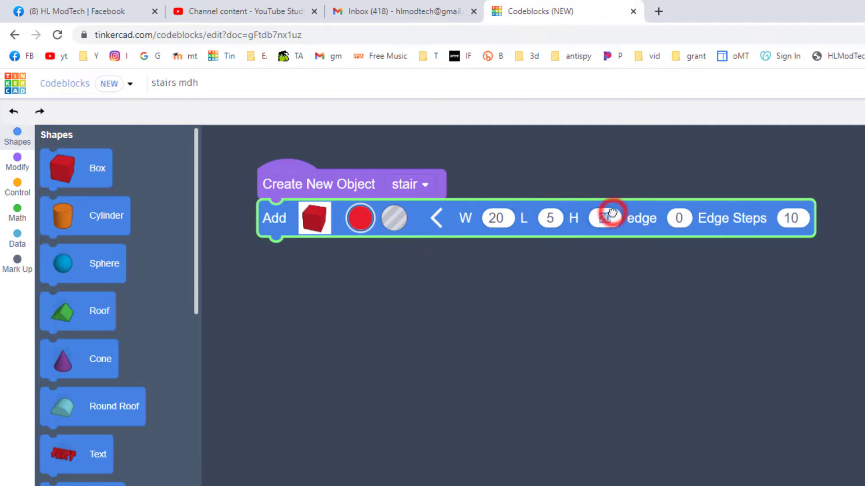
type("2")
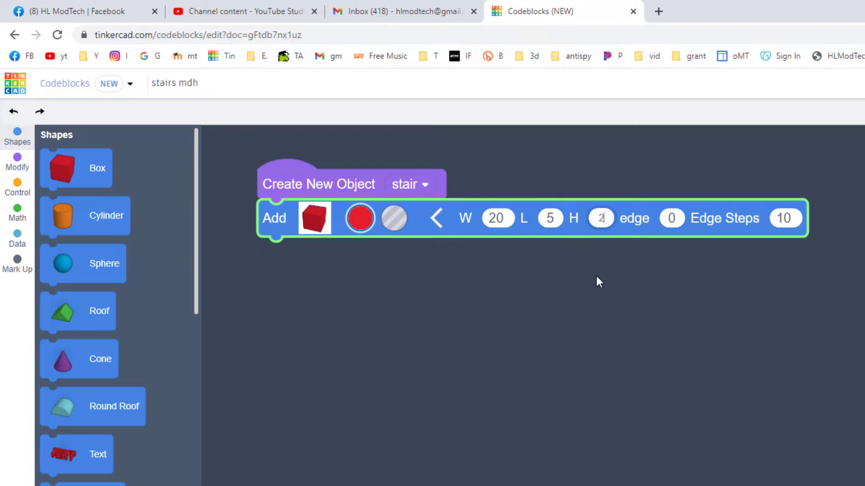
left_click(595, 276)
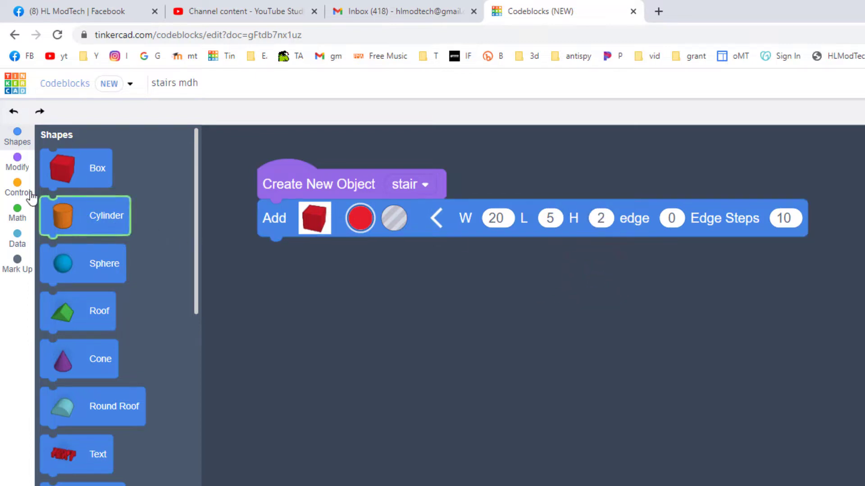
Add a Move block under the box with Z set to 5
left_click(17, 162)
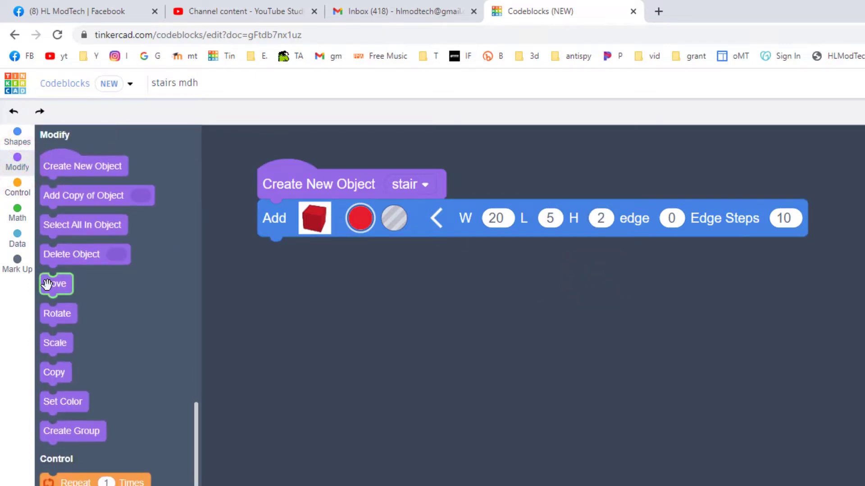
left_click_drag(47, 282, 287, 252)
left_click(453, 252)
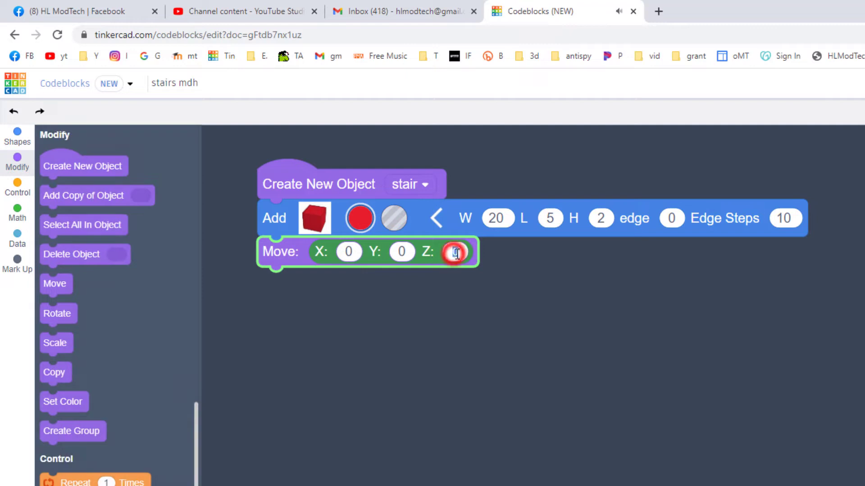
type("5")
left_click(429, 312)
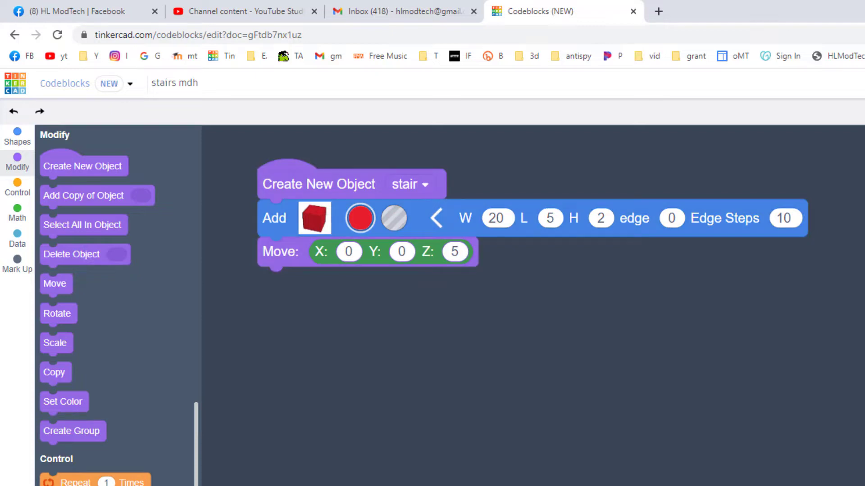
Color the box brown and run the code to preview it
left_click(354, 219)
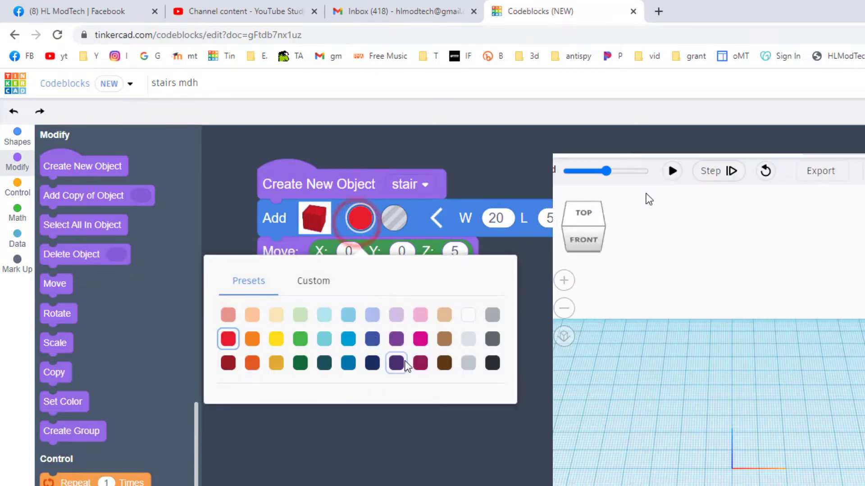
left_click(437, 361)
left_click(672, 171)
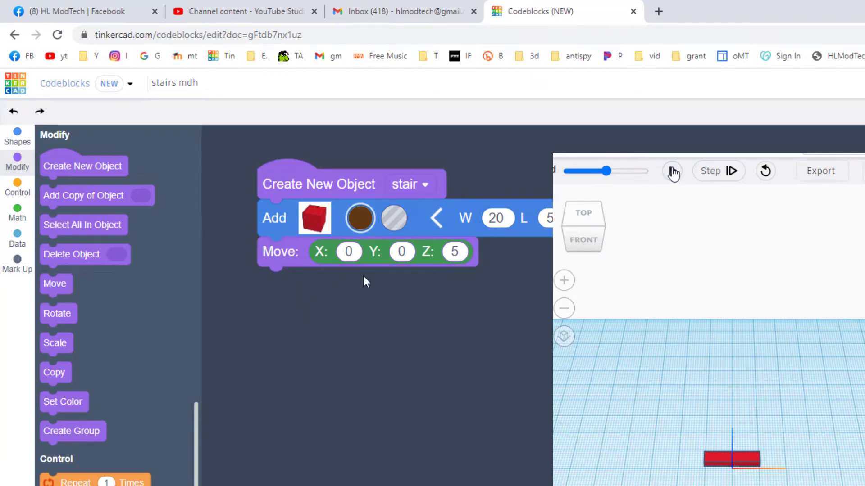
left_click(672, 171)
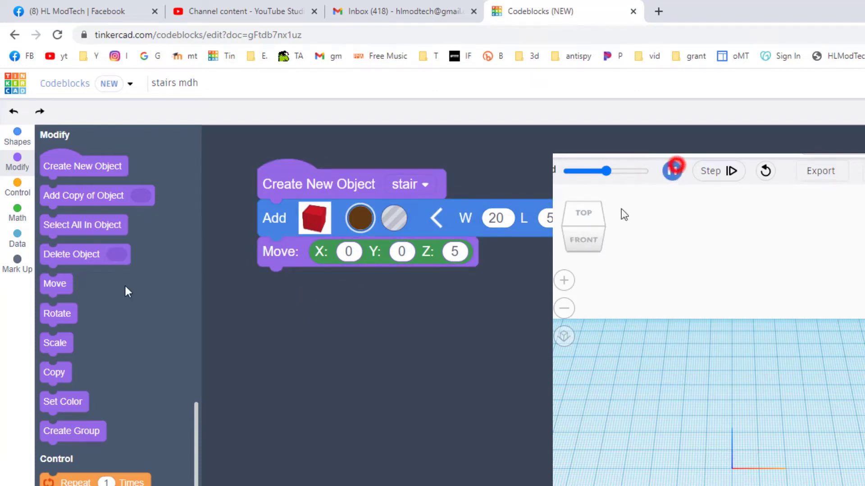
Add a cylinder under the stair box steps with radius 1
left_click(17, 143)
left_click_drag(77, 214, 300, 282)
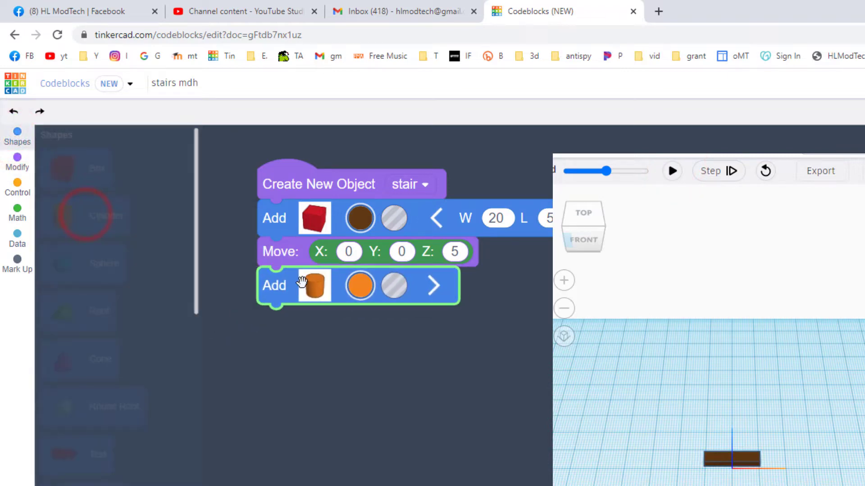
left_click(433, 285)
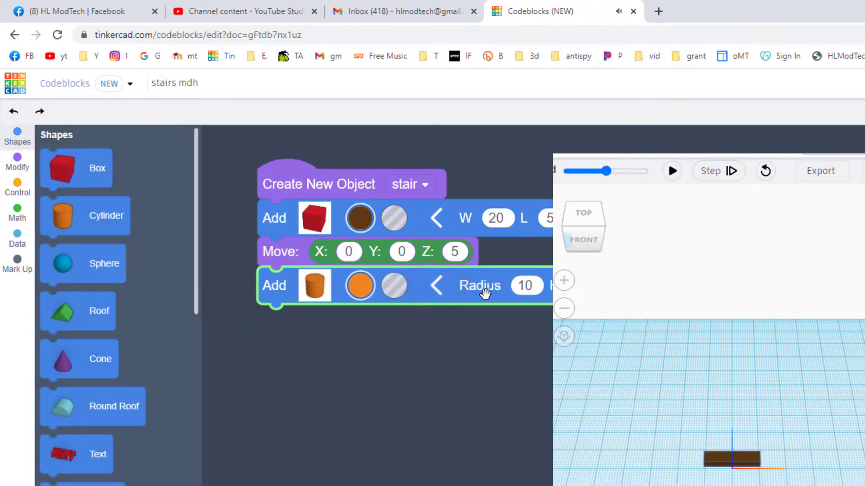
left_click(535, 284)
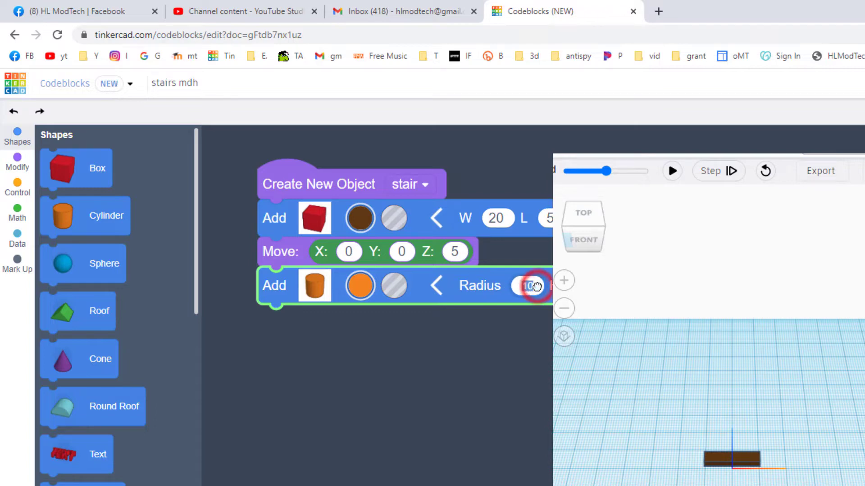
type("1")
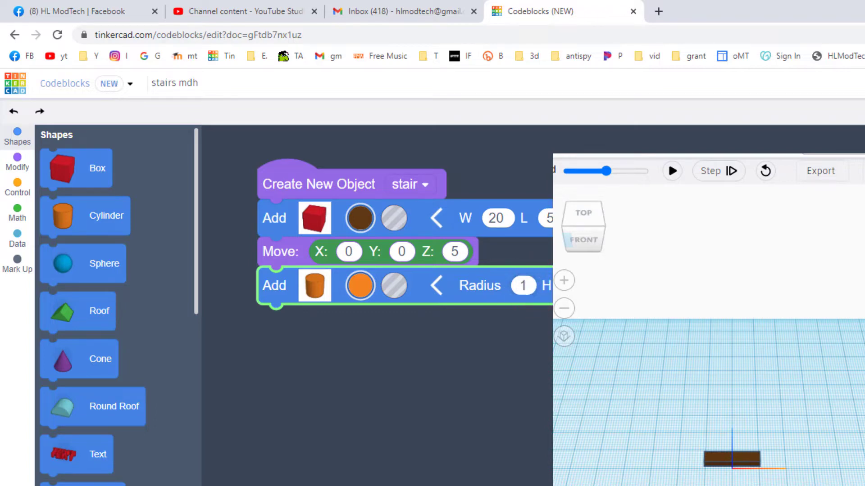
left_click(590, 402)
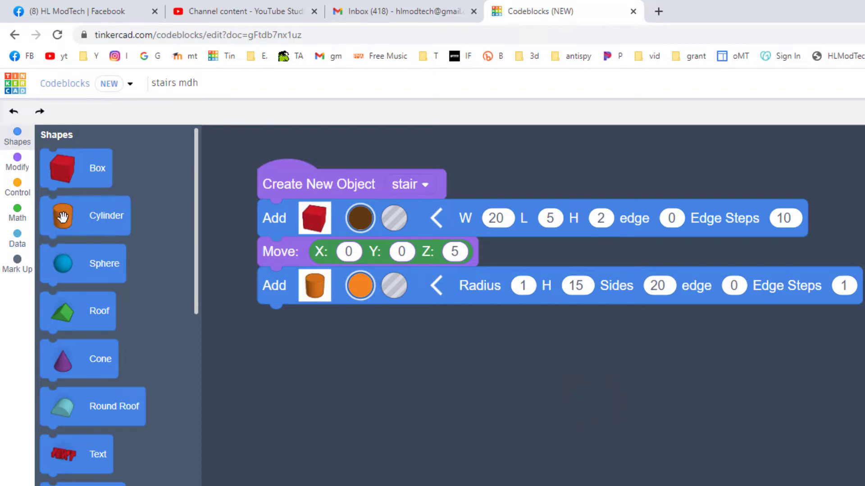
Move the cylinder to X 8, Y 0, Z 13 and run the program
left_click(17, 160)
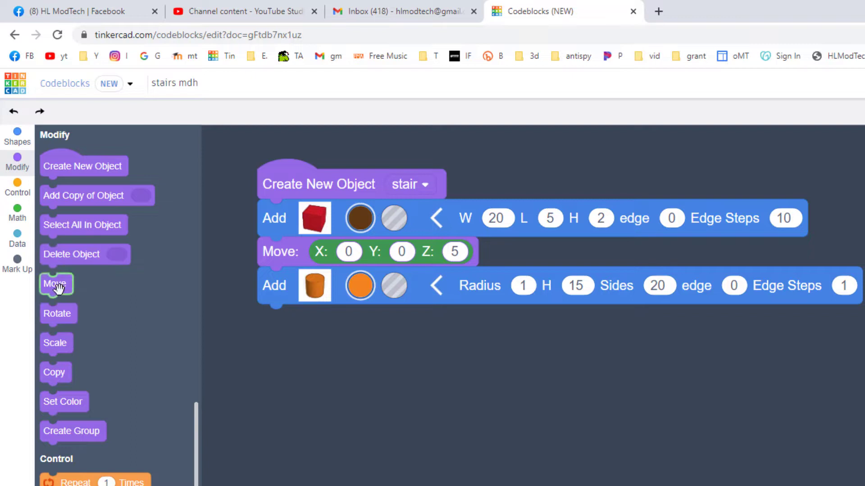
left_click_drag(57, 287, 275, 321)
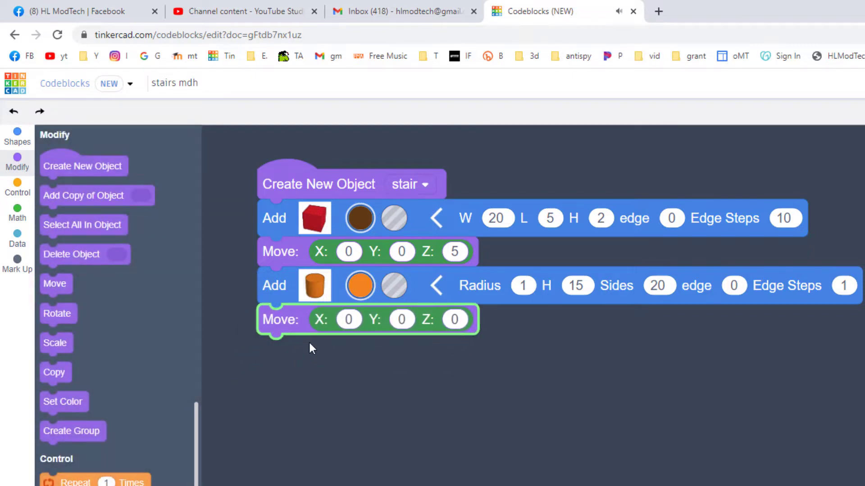
left_click(348, 321)
type("13")
left_click(585, 435)
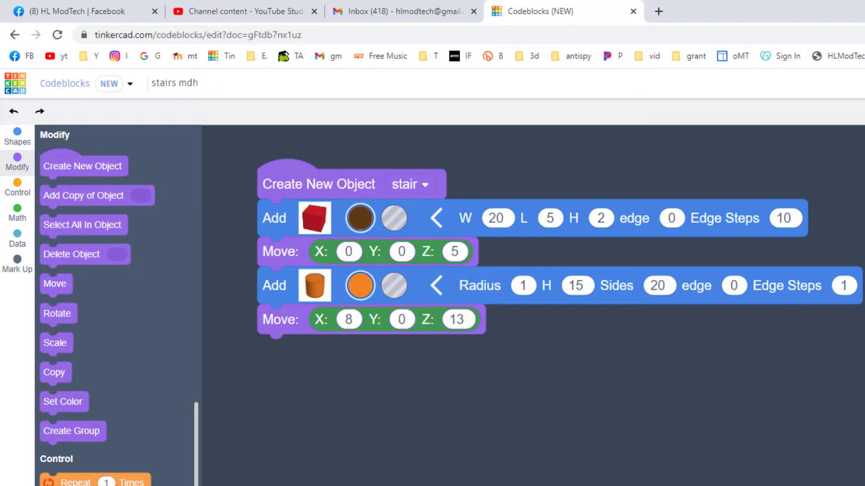
left_click(565, 284)
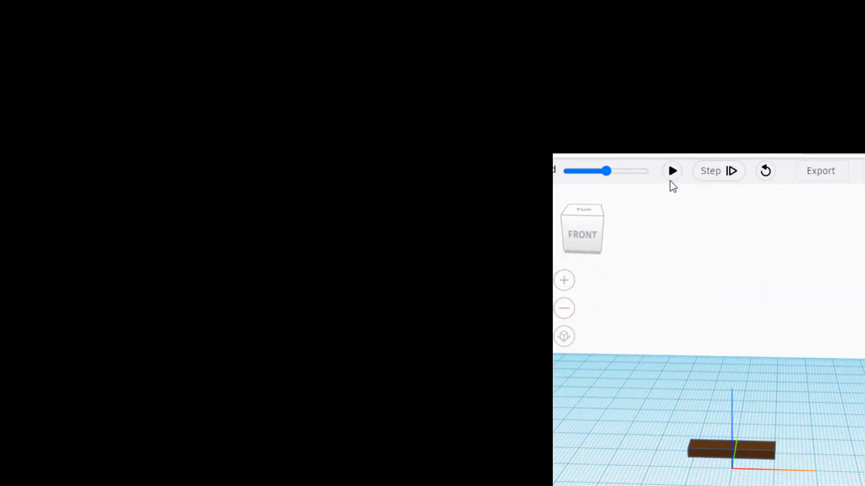
left_click(671, 171)
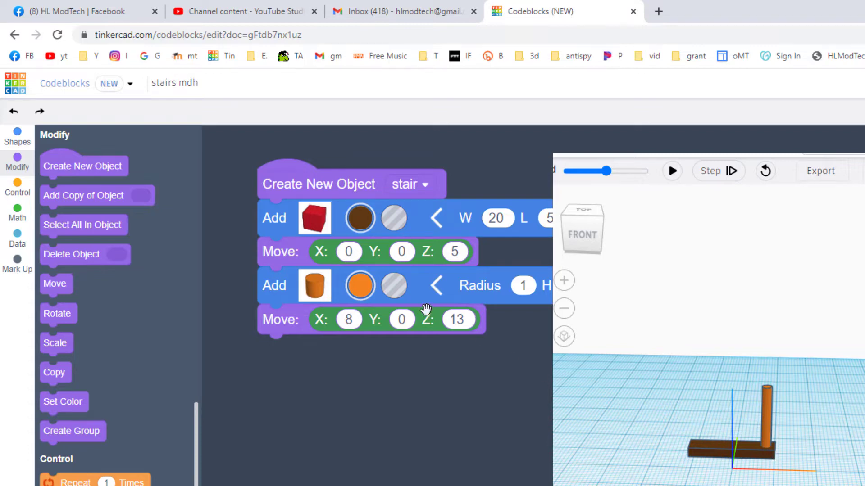
Color the cylinder light brown and rerun the program to show the new colour
left_click(368, 281)
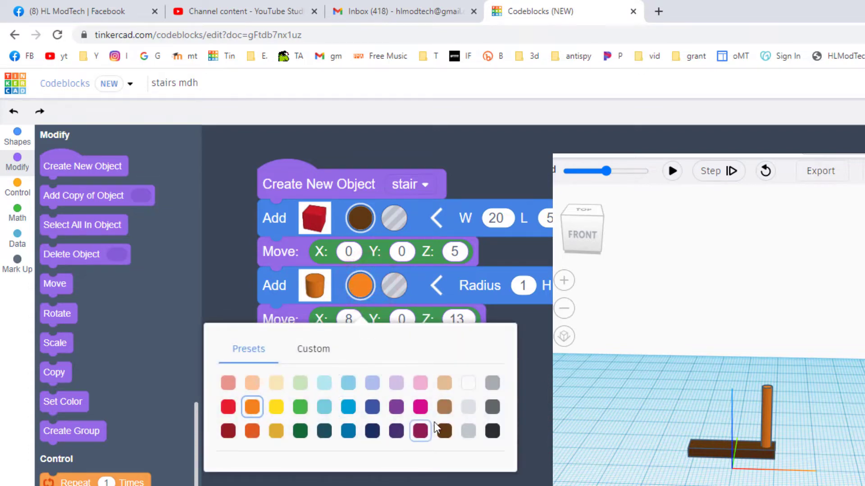
left_click(440, 411)
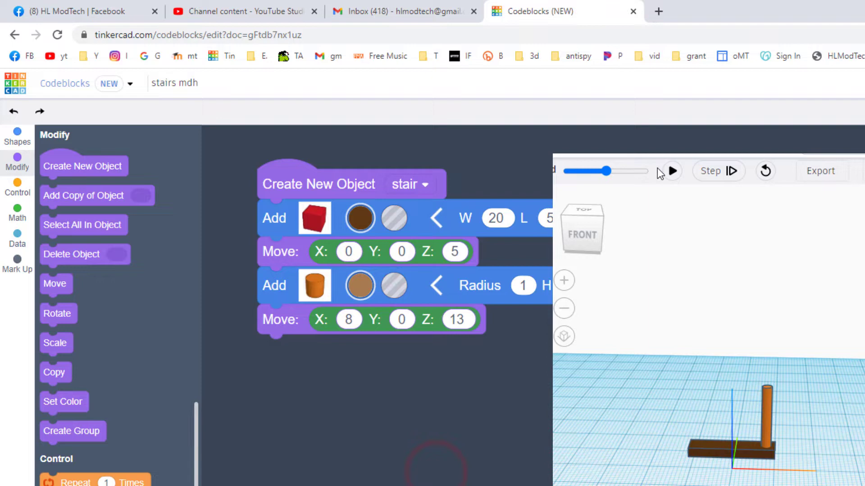
left_click(671, 172)
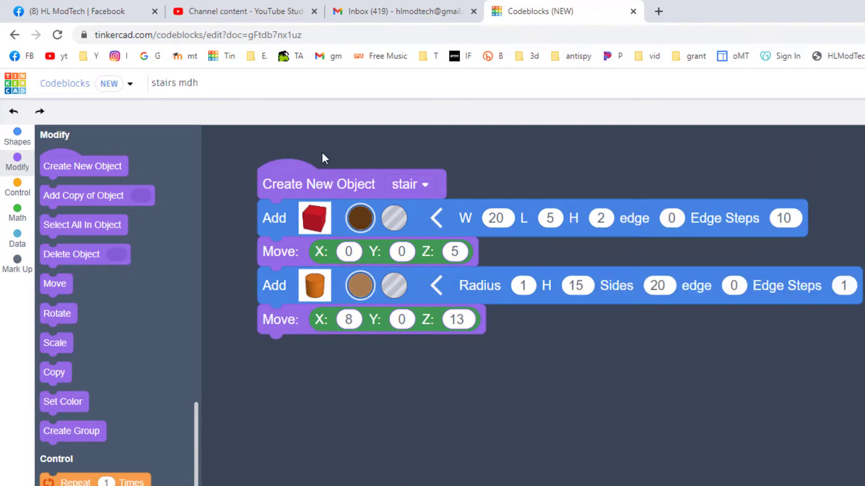
left_click(307, 185)
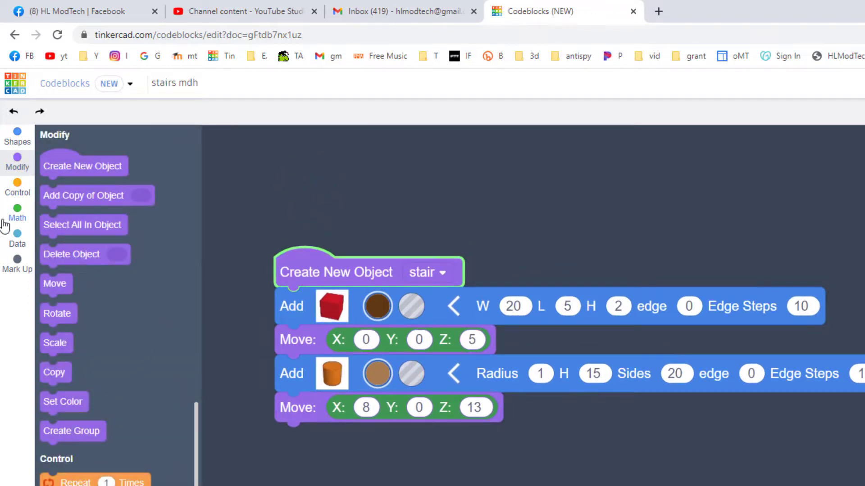
Place a Create Variable block (item, 0) above the stair program and open its naming options
left_click(18, 246)
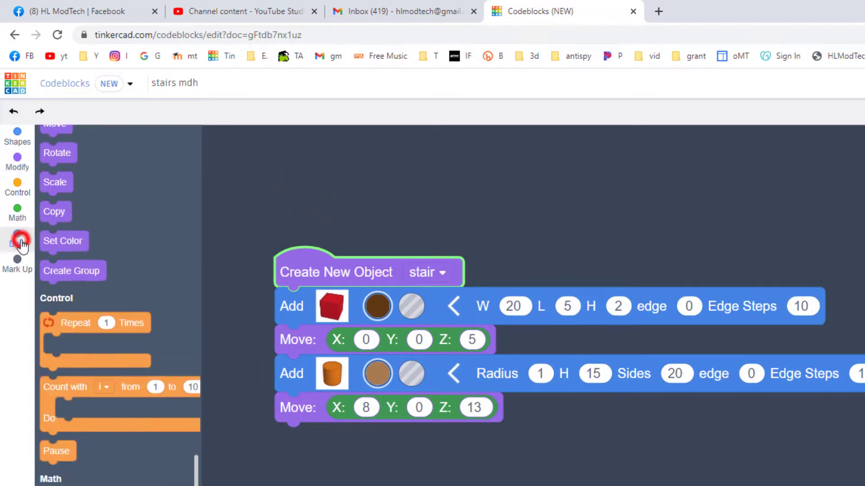
left_click_drag(82, 345, 380, 160)
left_click(420, 155)
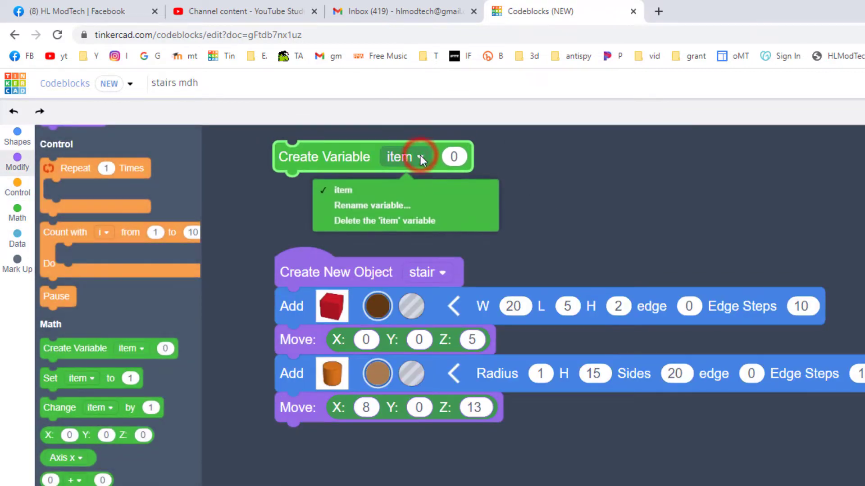
Rename the first variable to height and add a second variable named turn
left_click(388, 207)
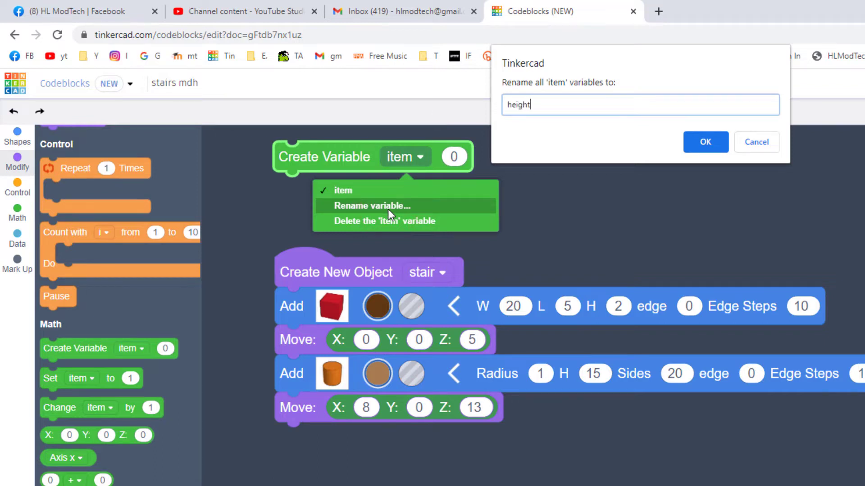
left_click(705, 142)
left_click_drag(74, 349, 309, 188)
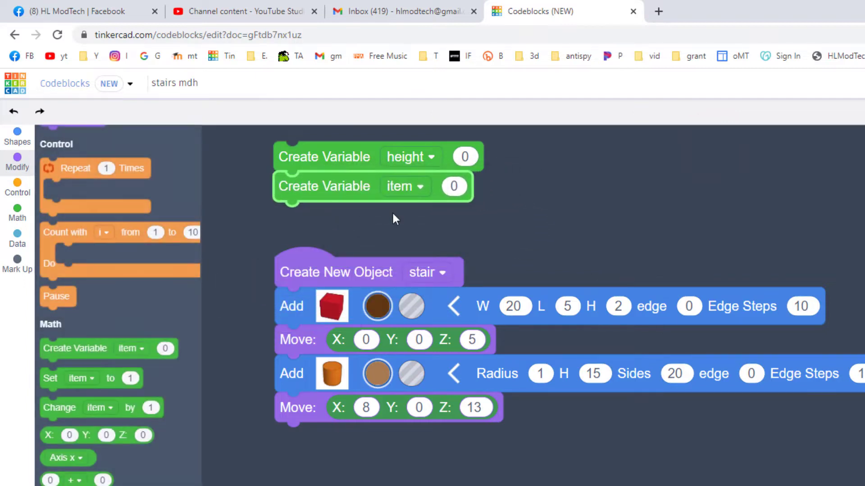
left_click(421, 187)
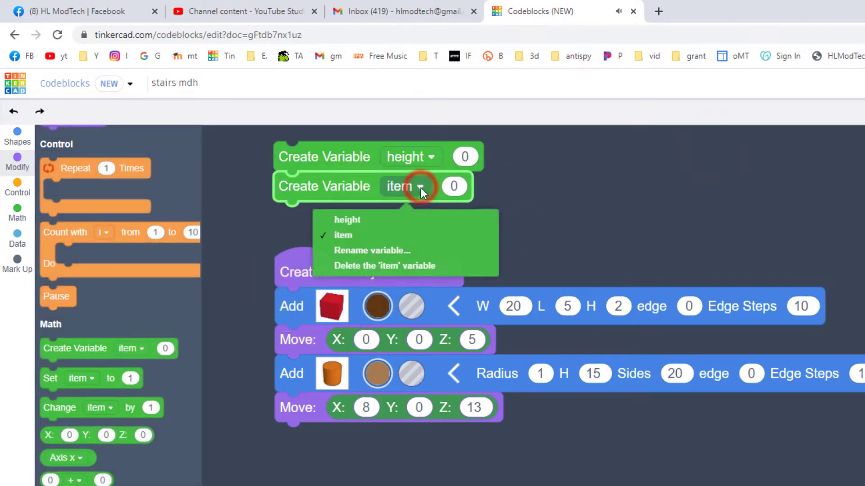
left_click(389, 252)
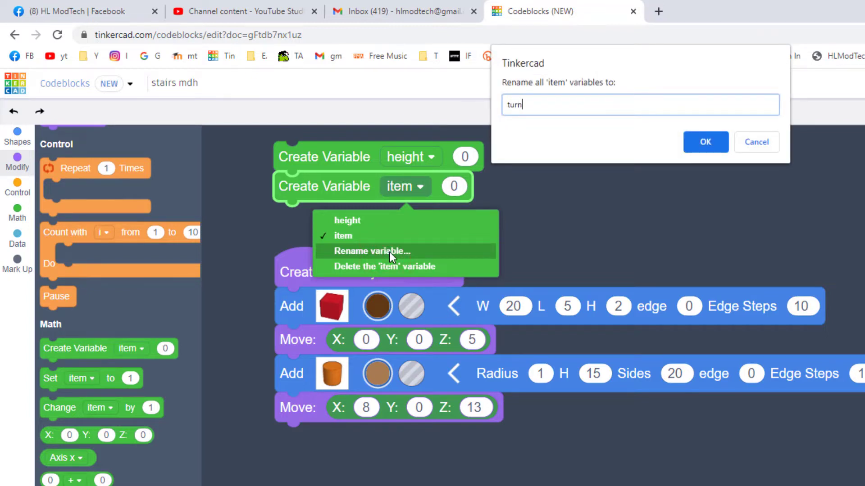
left_click(706, 141)
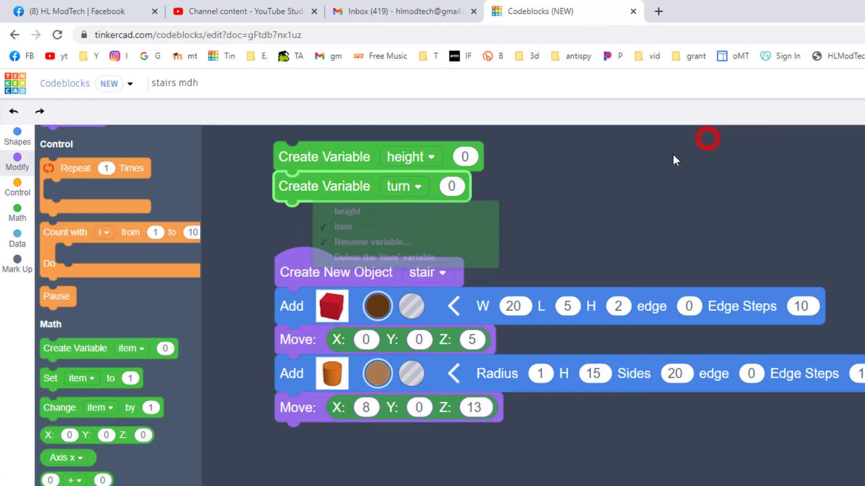
Add a third variable below turn and name it nudge
left_click(89, 355)
left_click_drag(89, 355, 333, 218)
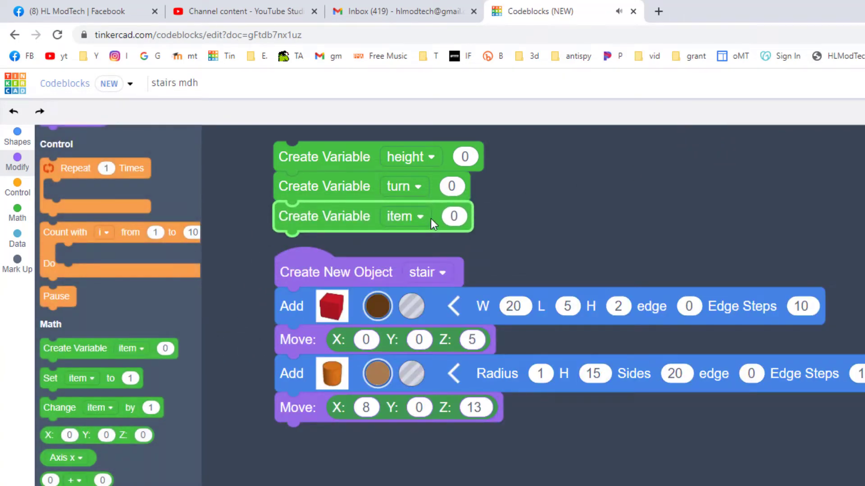
left_click(420, 215)
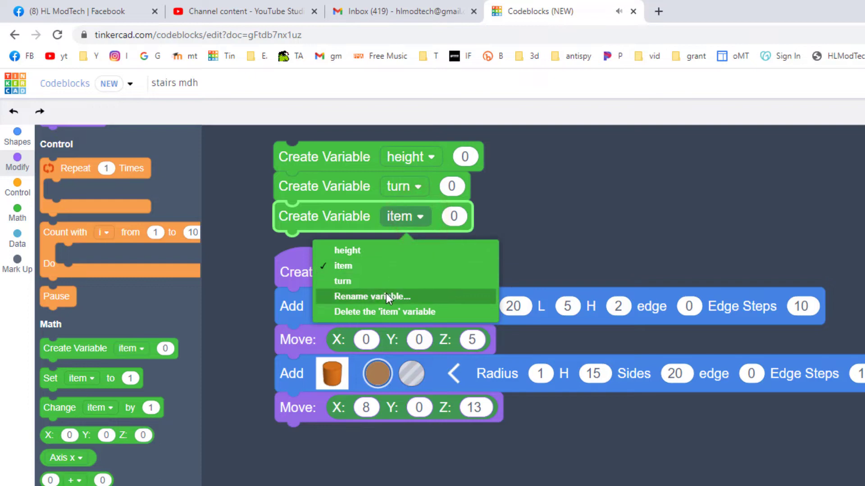
left_click(386, 296)
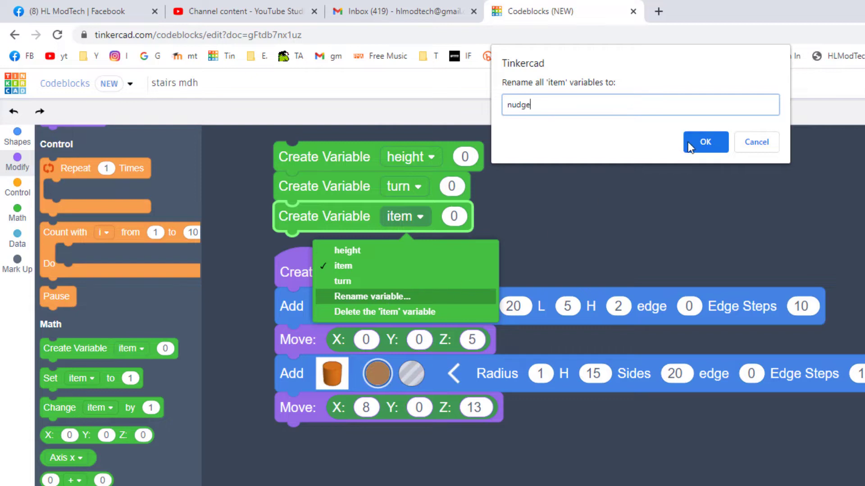
left_click(703, 143)
Set turn's value to 22.5 and nudge's value to 1
left_click(454, 186)
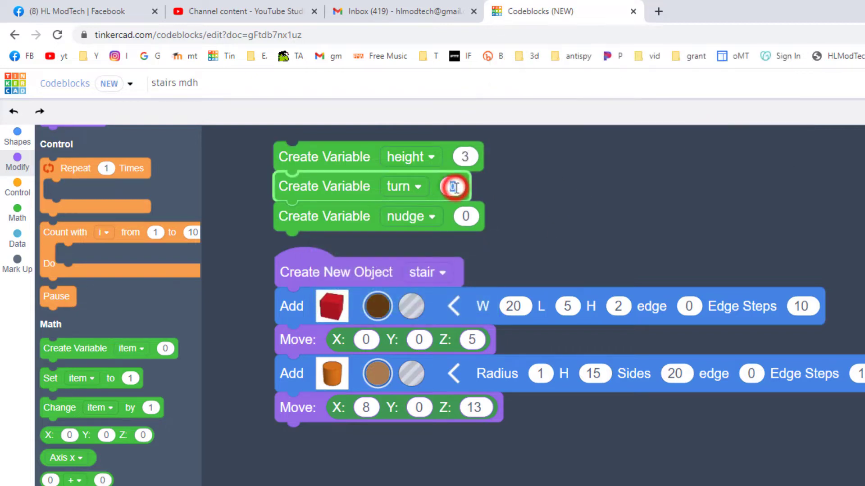
type("22.5")
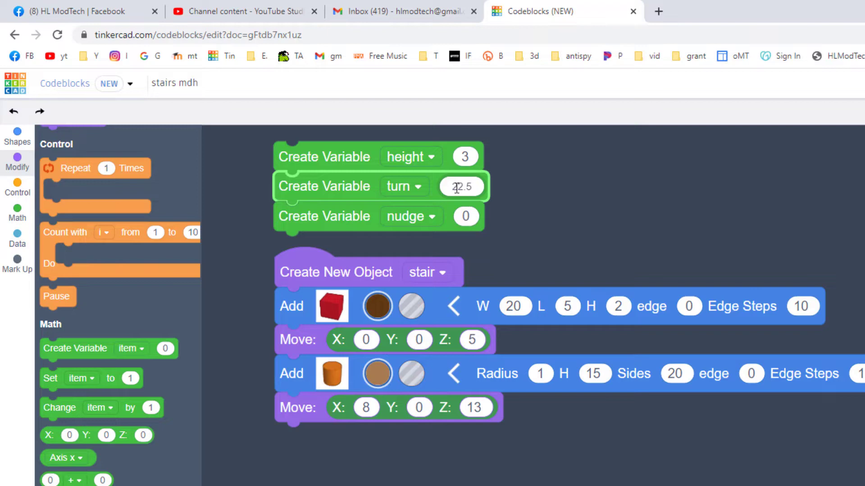
left_click(465, 217)
type("1")
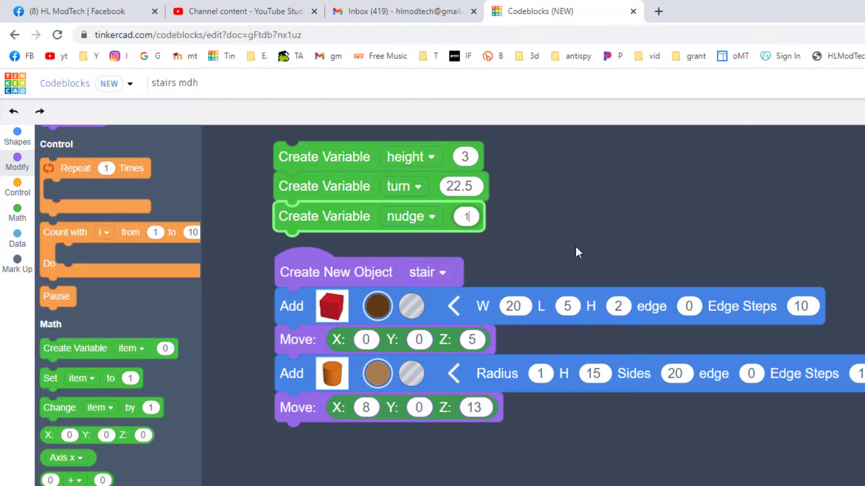
left_click(17, 161)
Add a second Create New Object block below the stair program and name it sc
left_click_drag(59, 169, 290, 485)
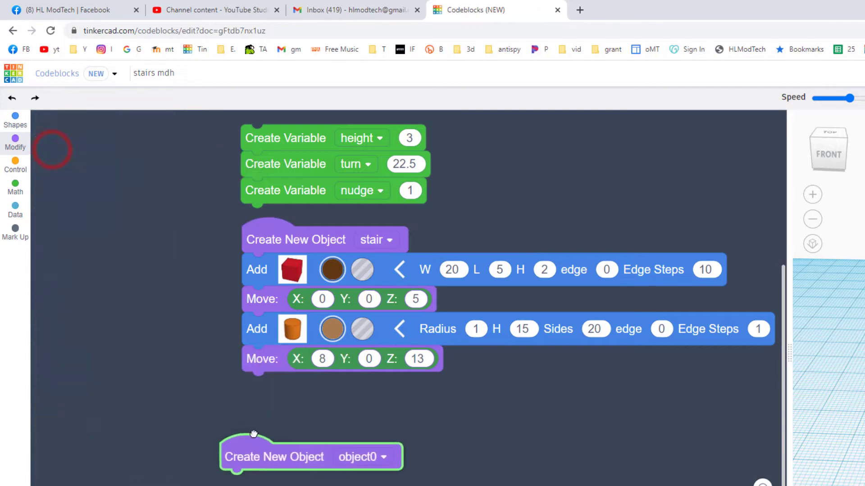
left_click_drag(254, 434, 286, 398)
left_click(379, 428)
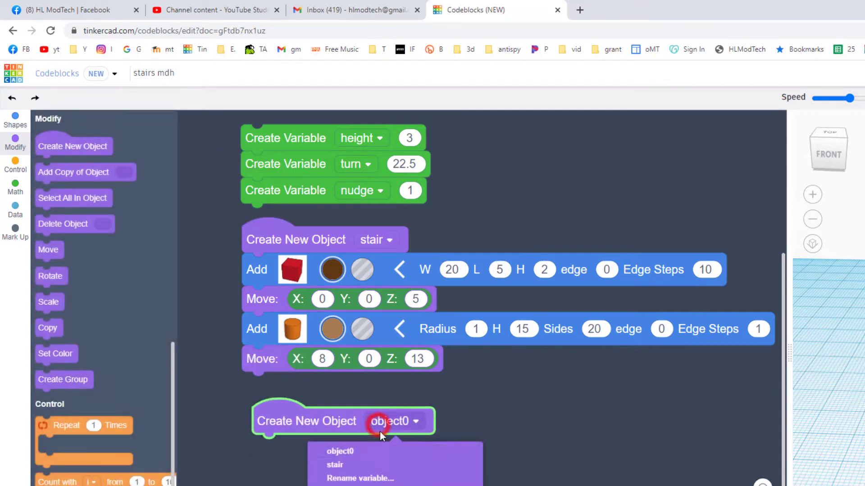
left_click(341, 478)
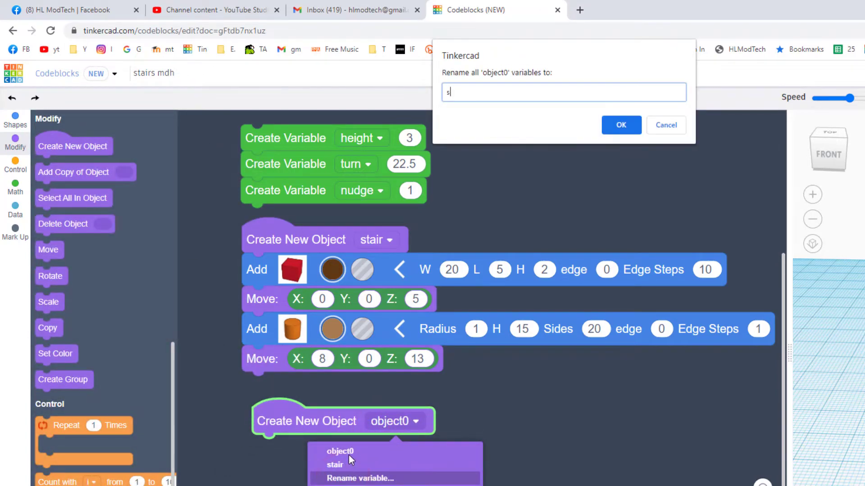
type("sc")
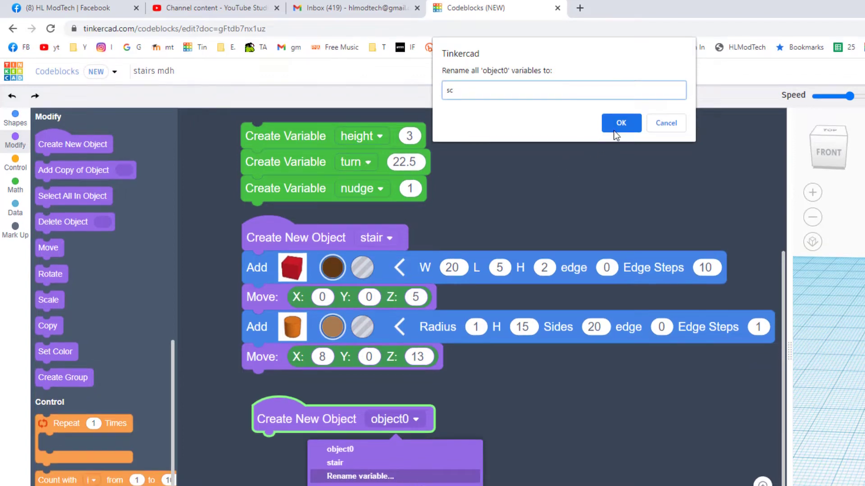
left_click(621, 125)
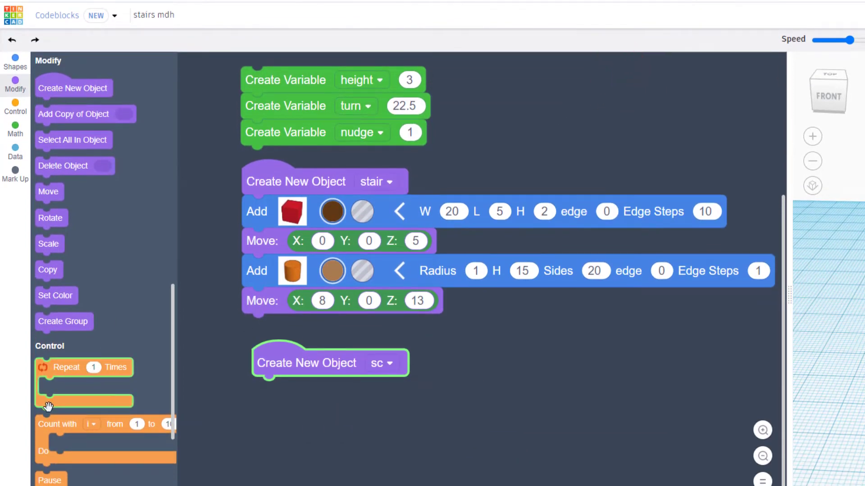
Add a Count with i loop from 1 to 20 holding Add Copy of Object
left_click_drag(51, 424, 266, 395)
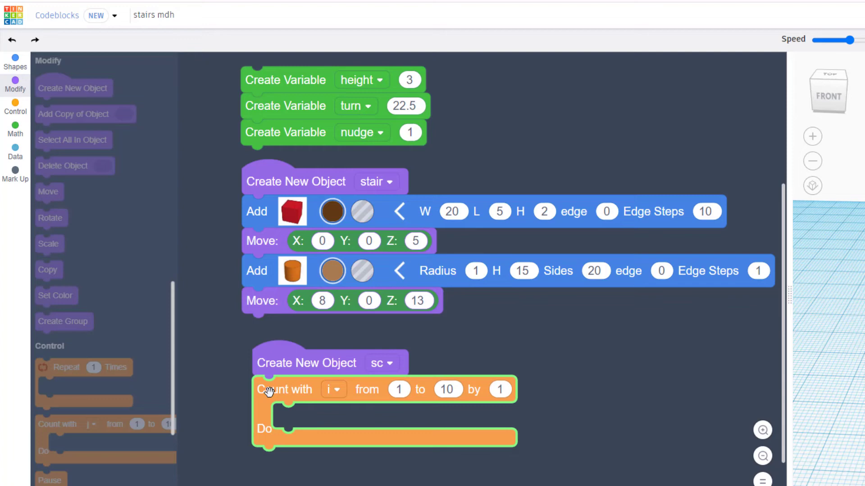
left_click(452, 391)
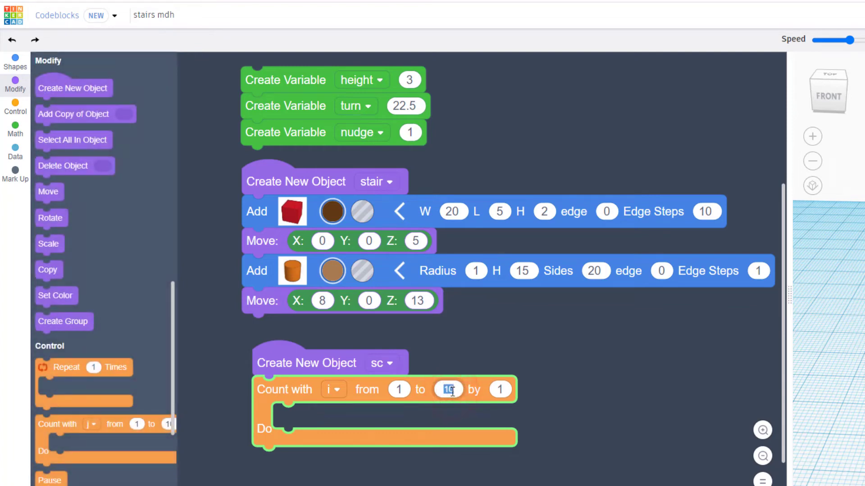
type("20")
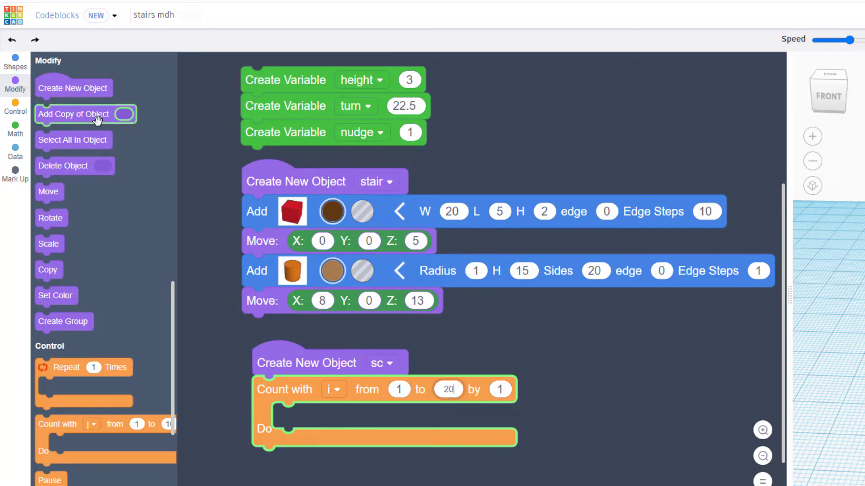
left_click_drag(97, 119, 335, 426)
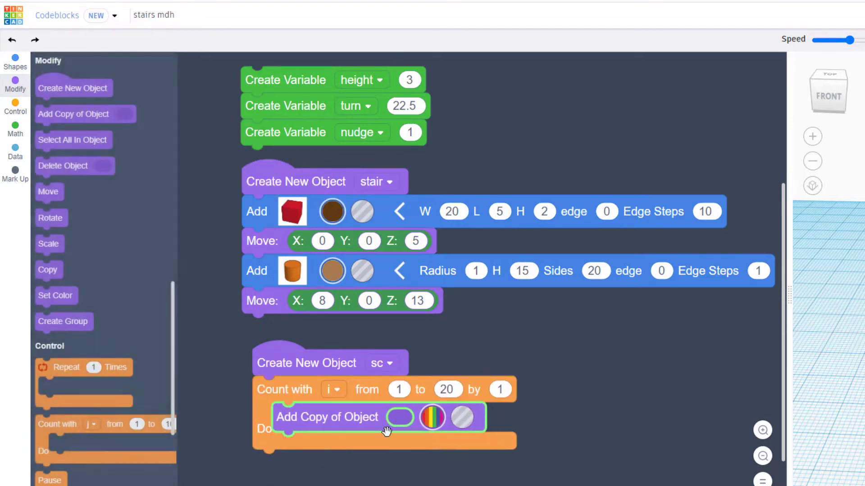
Make Add Copy of Object copy stair and add a Move block after it
left_click(16, 151)
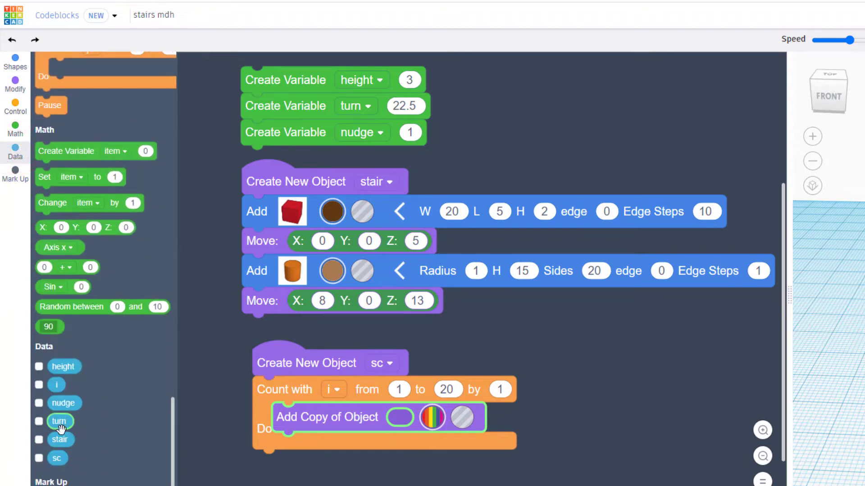
left_click_drag(58, 440, 382, 423)
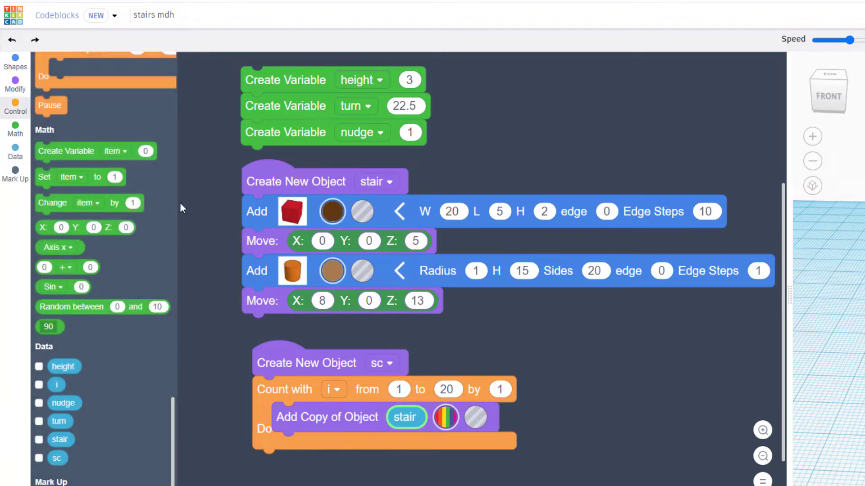
left_click(16, 85)
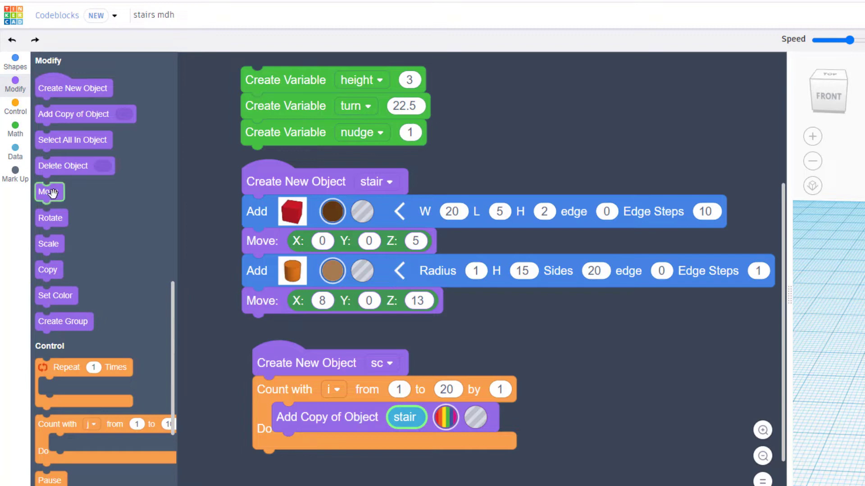
left_click_drag(50, 192, 293, 445)
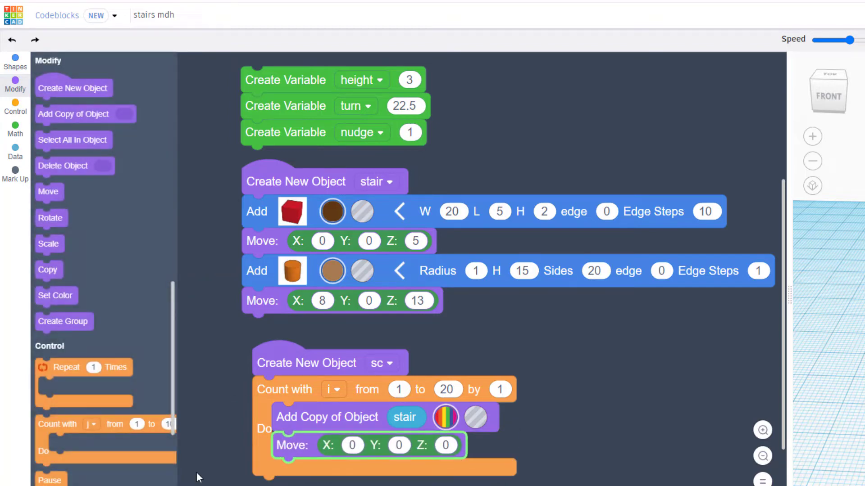
Set the Move to X nudge, Y nudge and Z height
left_click(23, 158)
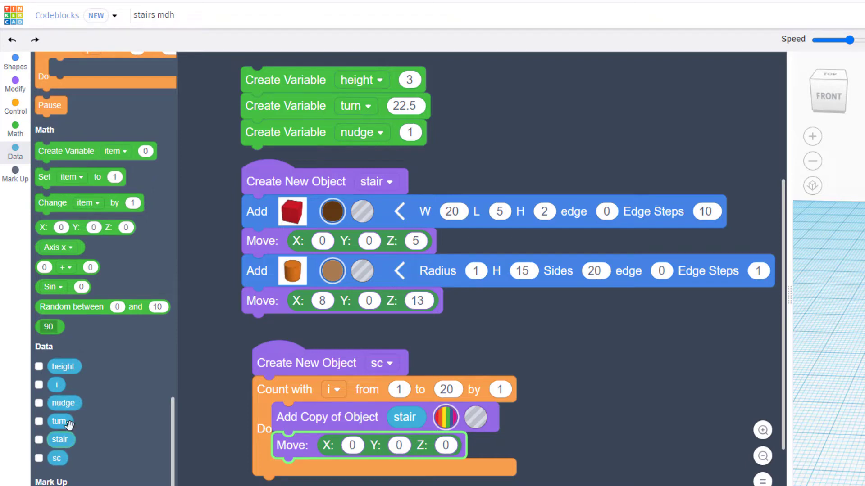
left_click_drag(65, 405, 356, 448)
left_click_drag(52, 407, 421, 453)
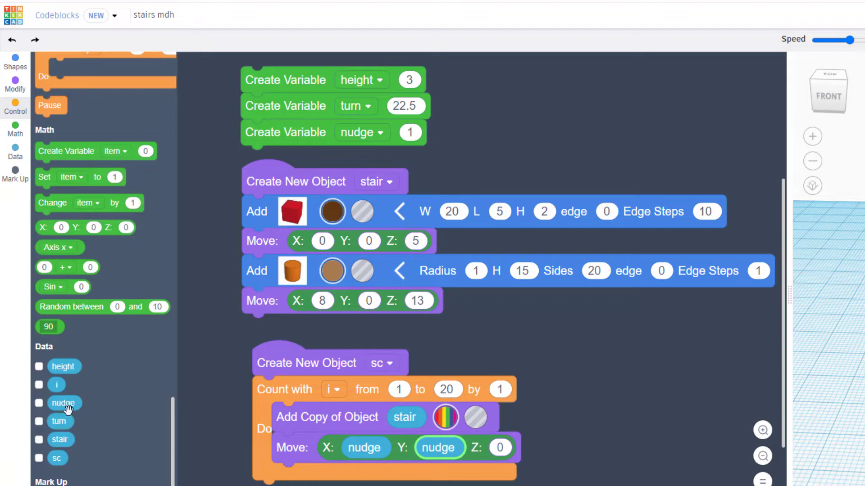
left_click_drag(61, 366, 509, 386)
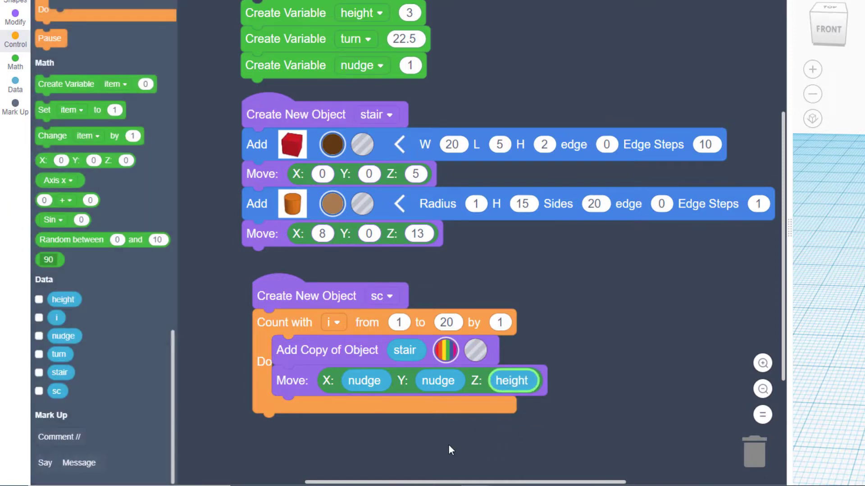
left_click(449, 445)
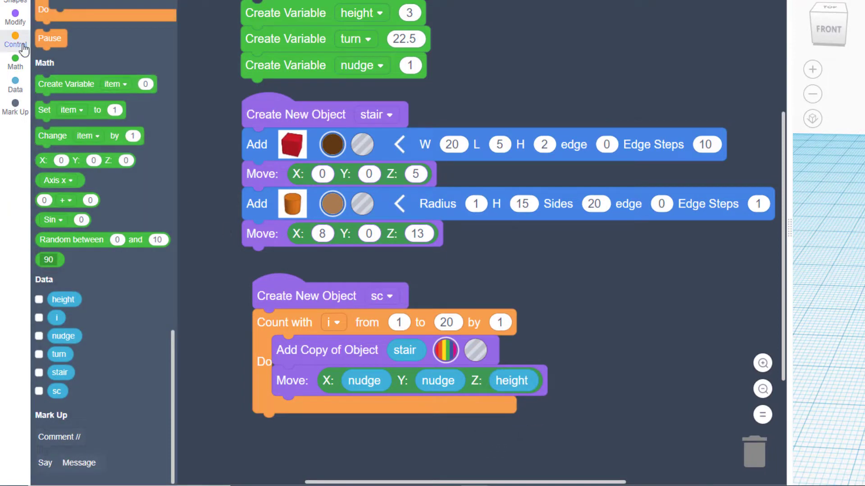
Add a Rotate block after the Move, rotating around Axis z
left_click(16, 19)
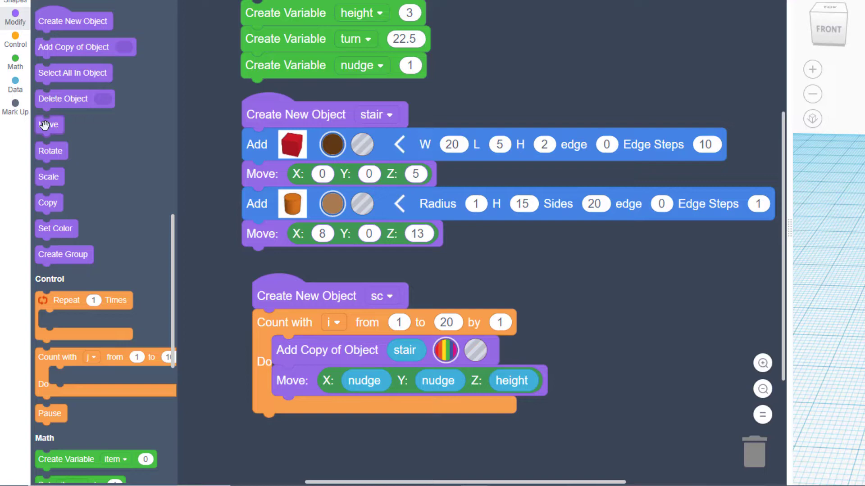
left_click_drag(49, 154, 289, 408)
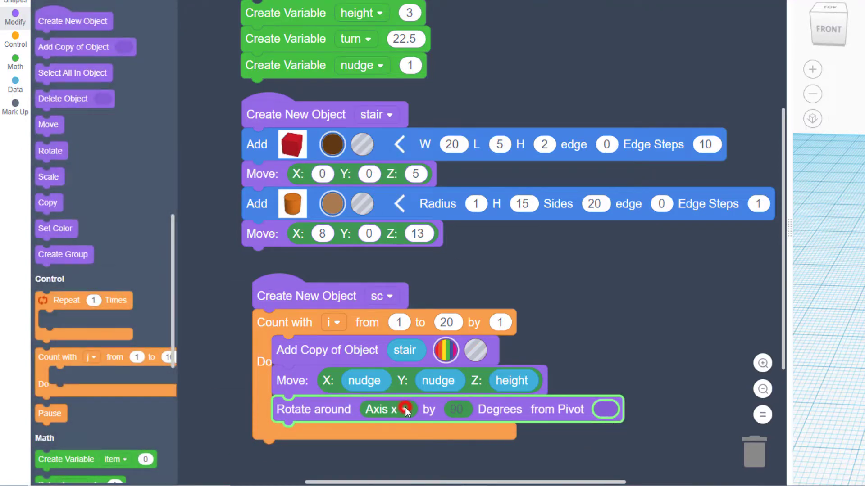
left_click(404, 409)
left_click(383, 465)
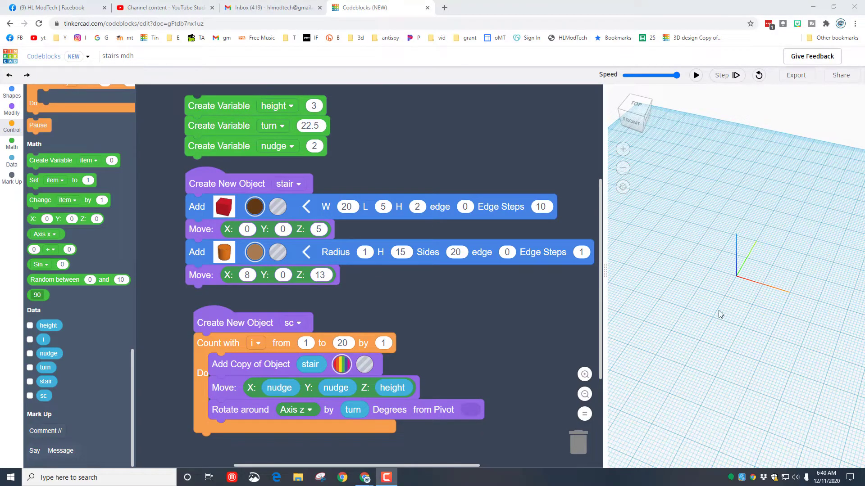
Give the rotation a pivot point at X -10, Y 0, Z 0
left_click(20, 112)
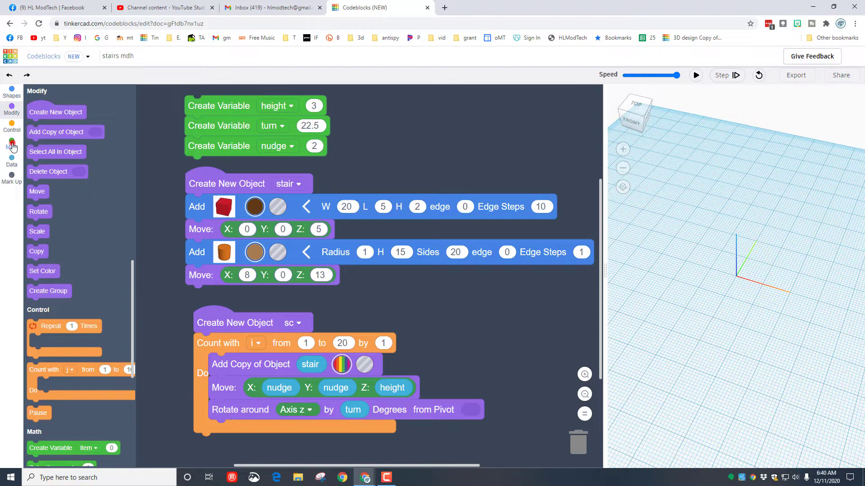
left_click(12, 146)
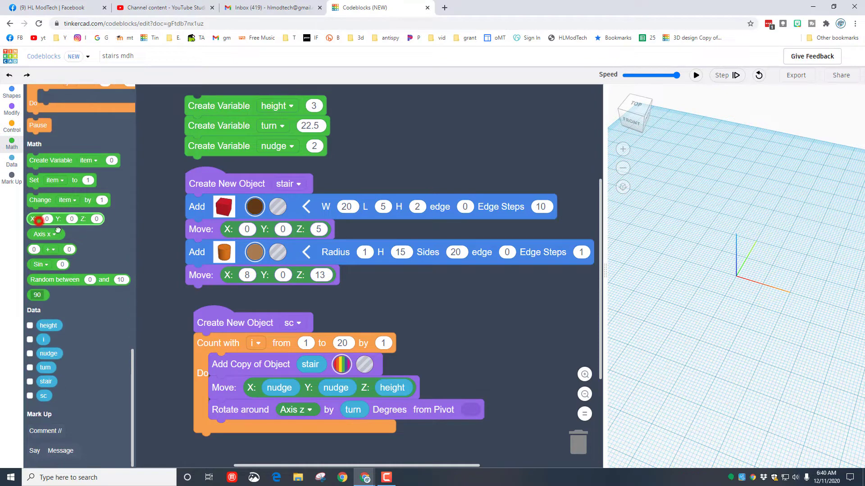
left_click_drag(58, 230, 514, 426)
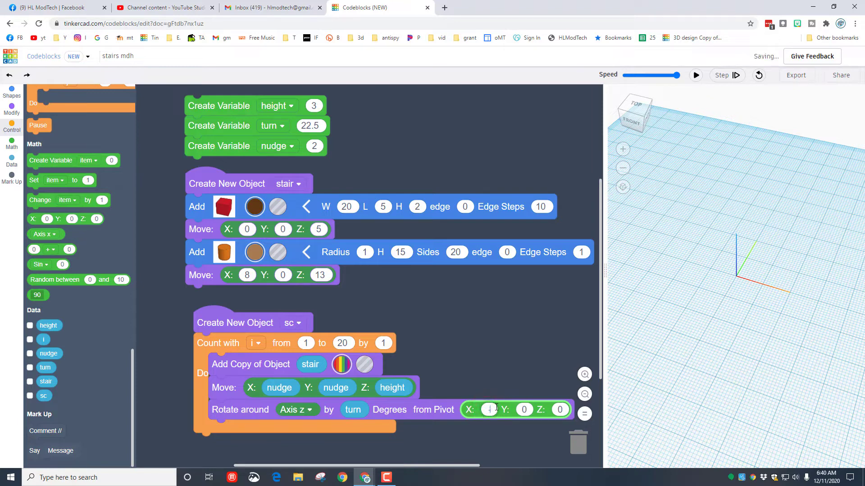
type("0")
key("Return")
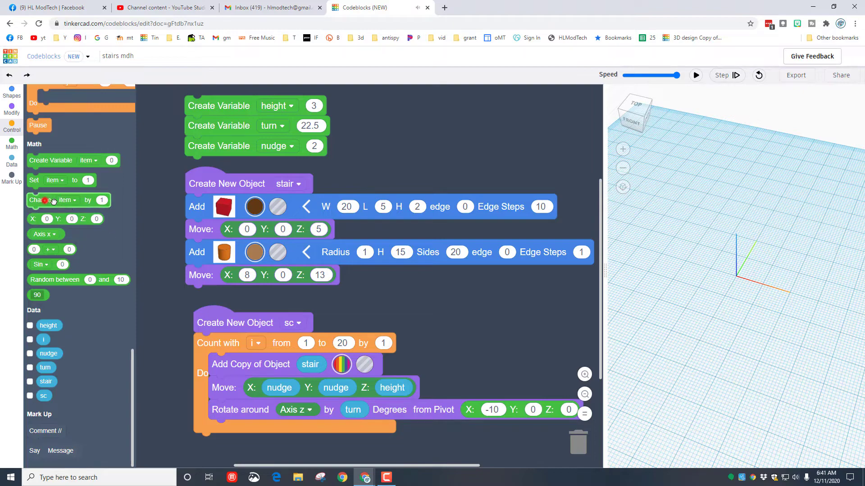
Add a Change block to the loop that increases turn by 22.5 each pass
left_click_drag(53, 202, 223, 428)
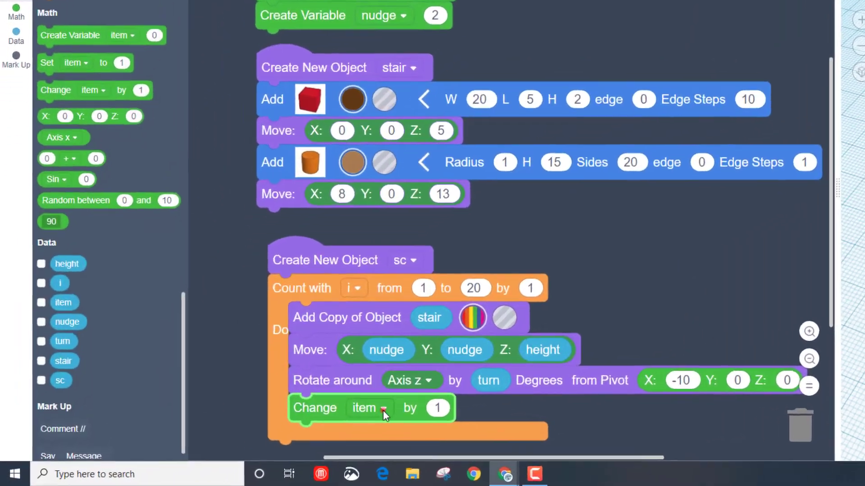
left_click(272, 431)
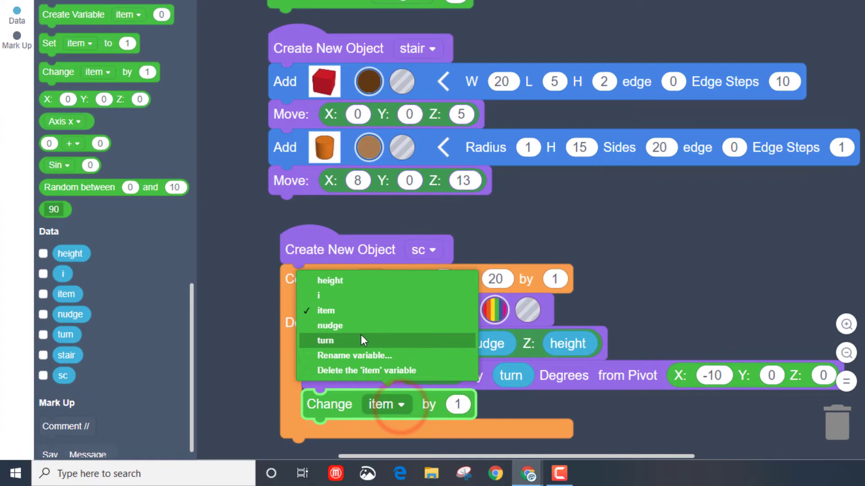
left_click(348, 341)
left_click(456, 404)
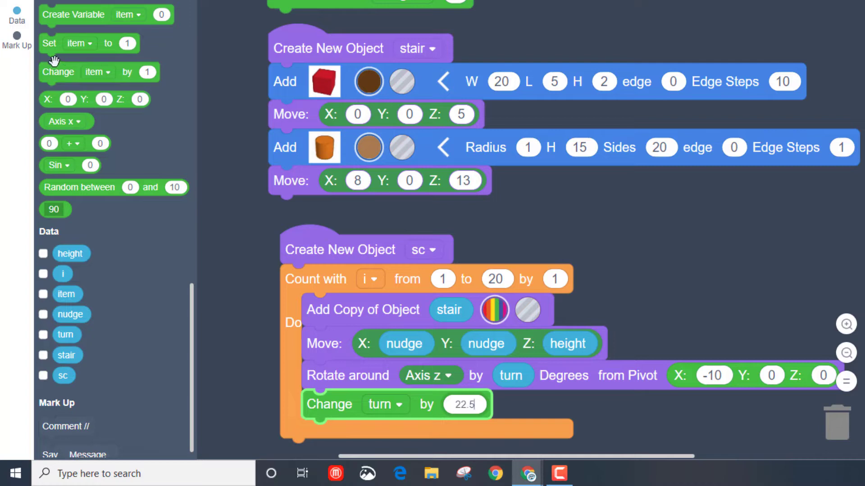
Add a second Change block raising height by 5, then run the code to stack the stairs
left_click_drag(53, 72, 313, 434)
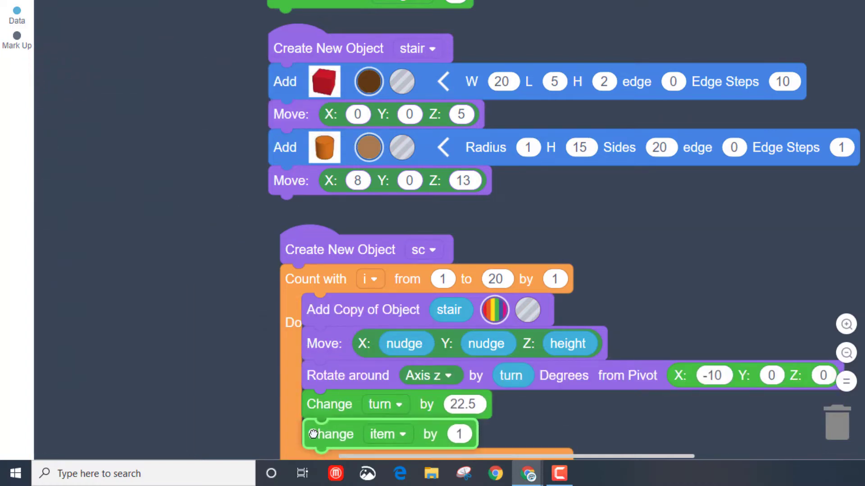
left_click(402, 434)
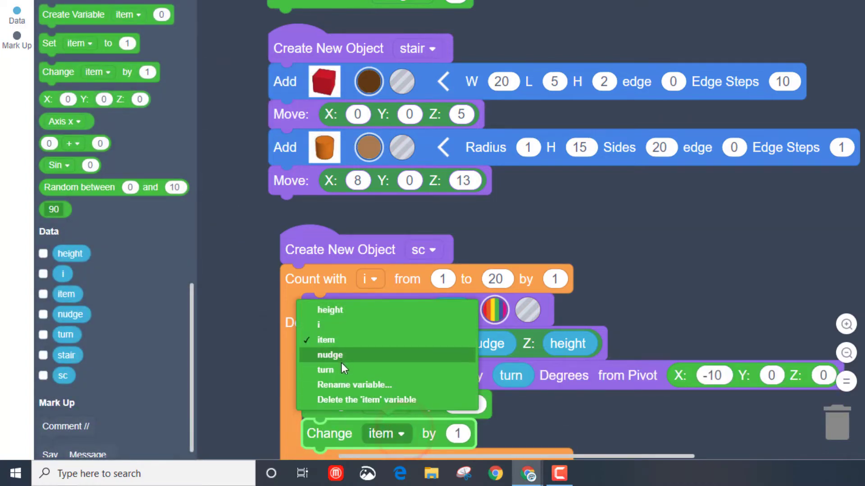
left_click(349, 311)
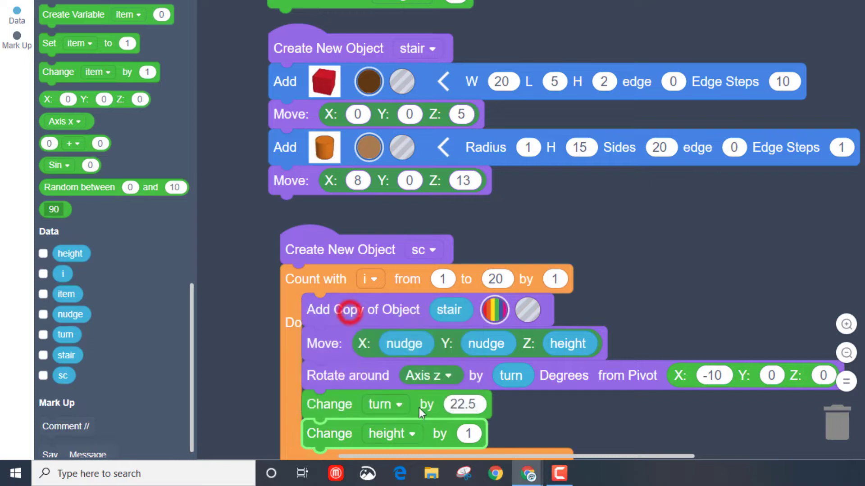
left_click(471, 435)
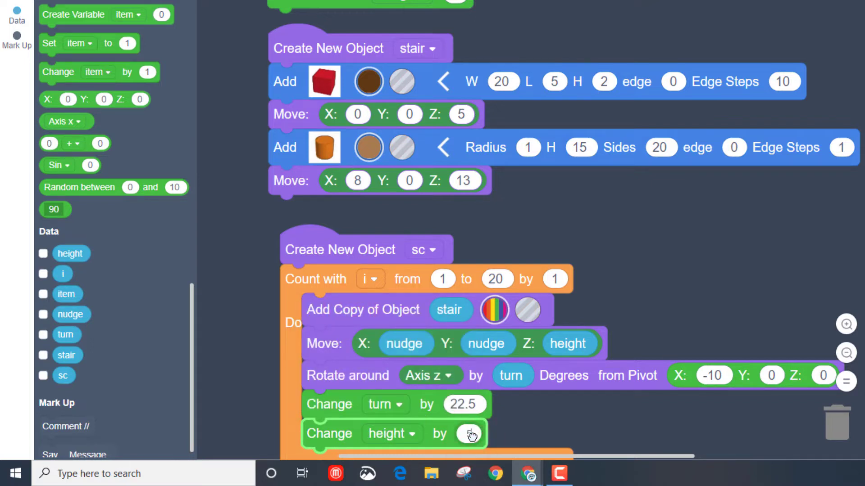
type("5")
key("Return")
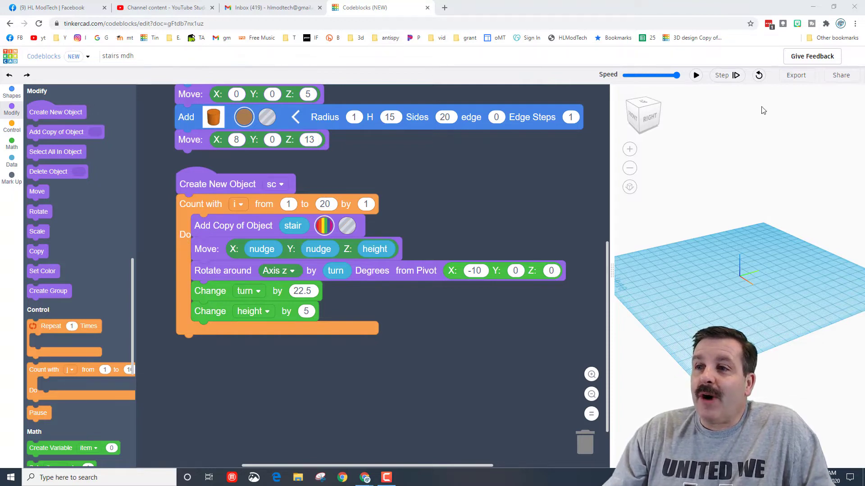
left_click(695, 76)
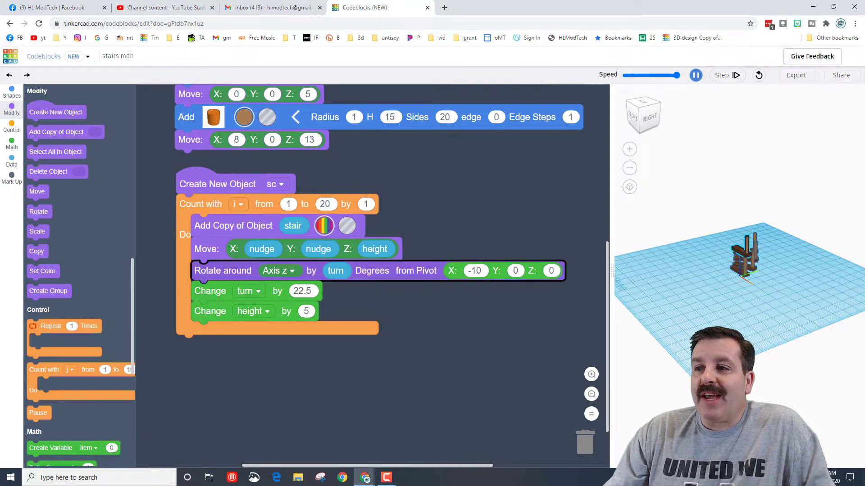
Export the staircase as a Part named 'stair case' with a short description and save the shape
right_click_drag(739, 304, 762, 306)
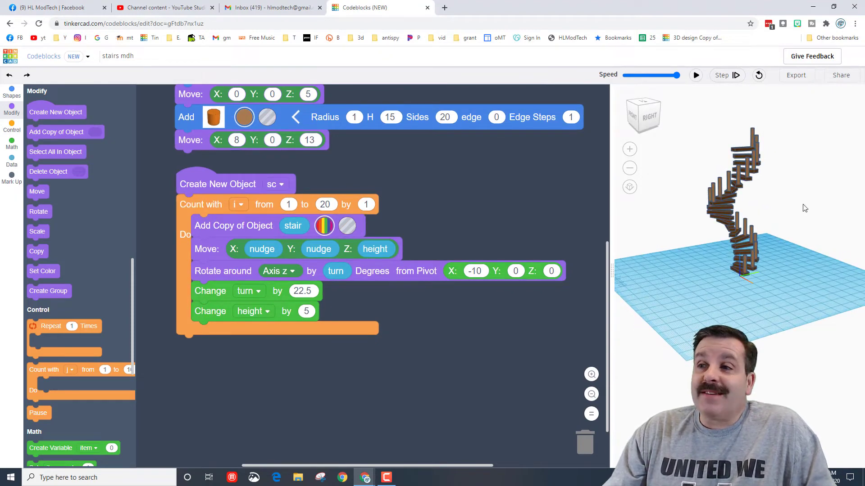
left_click(795, 77)
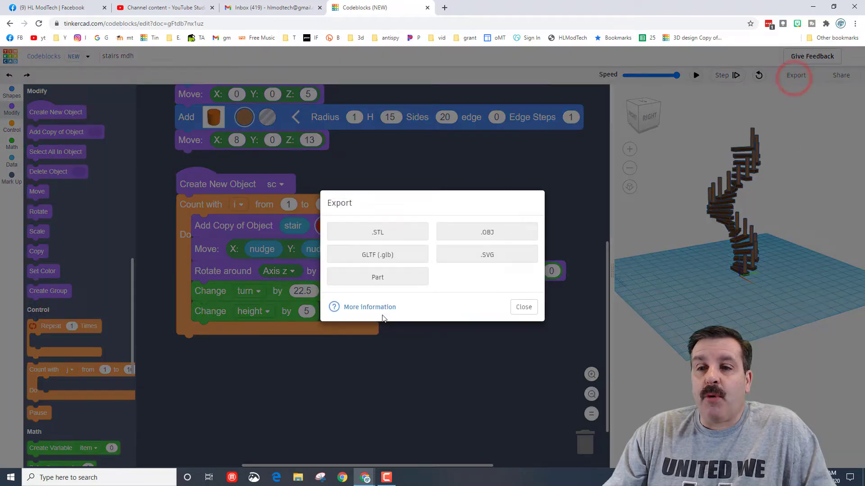
left_click(384, 278)
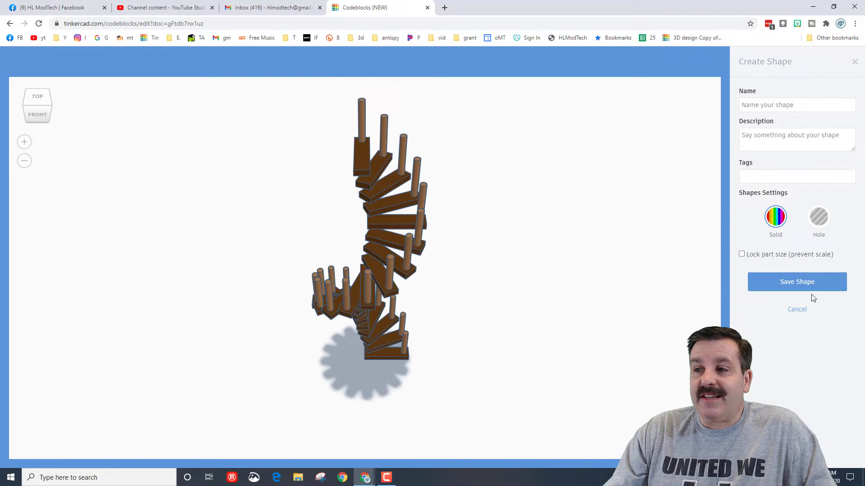
left_click(760, 107)
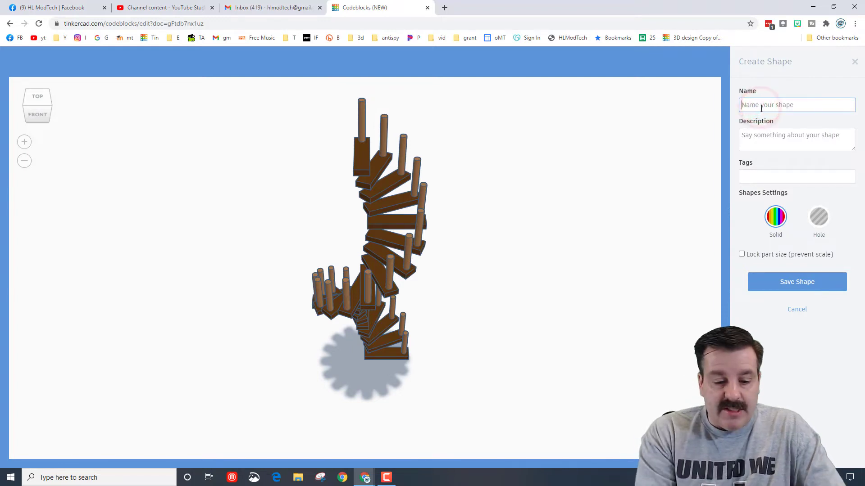
type("stari")
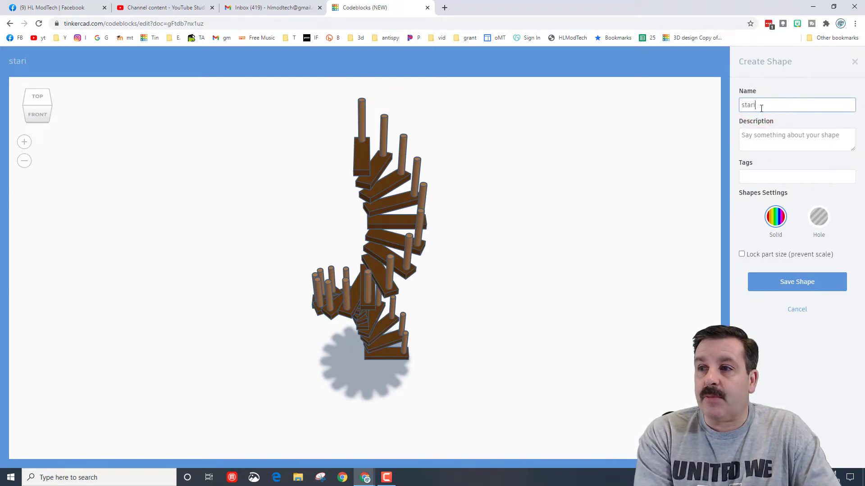
key("BackSpace")
key("BackSpace")
type("ir case")
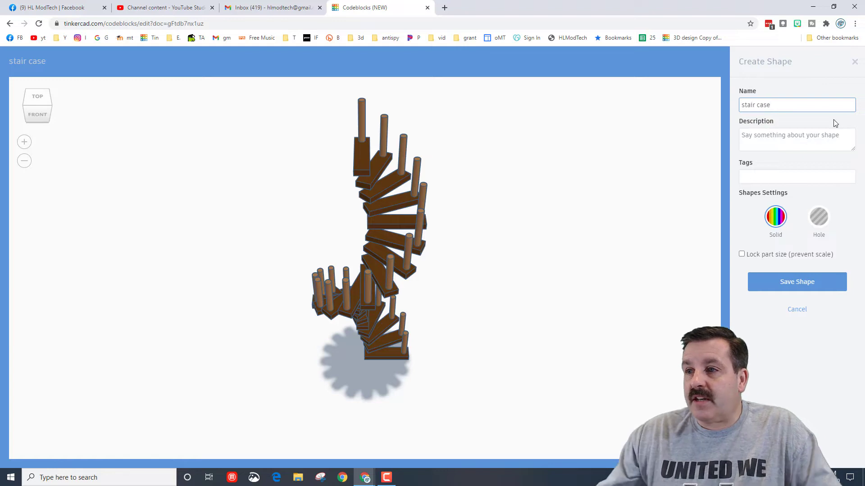
left_click(809, 141)
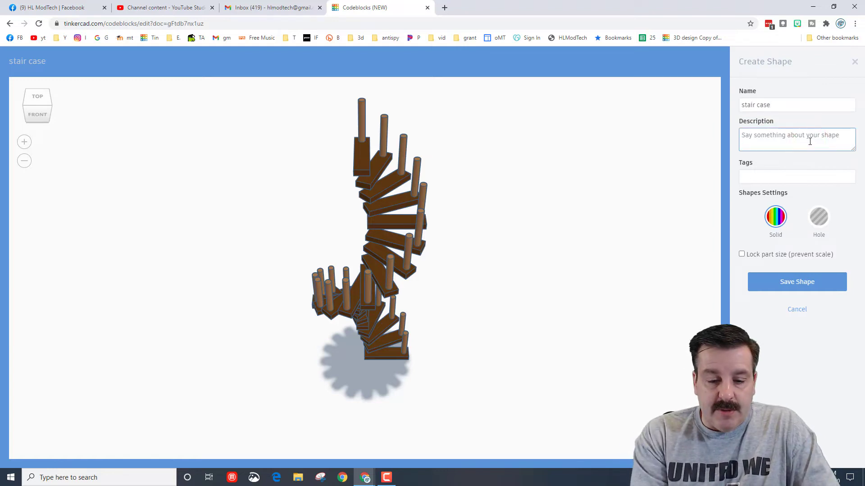
type("sir")
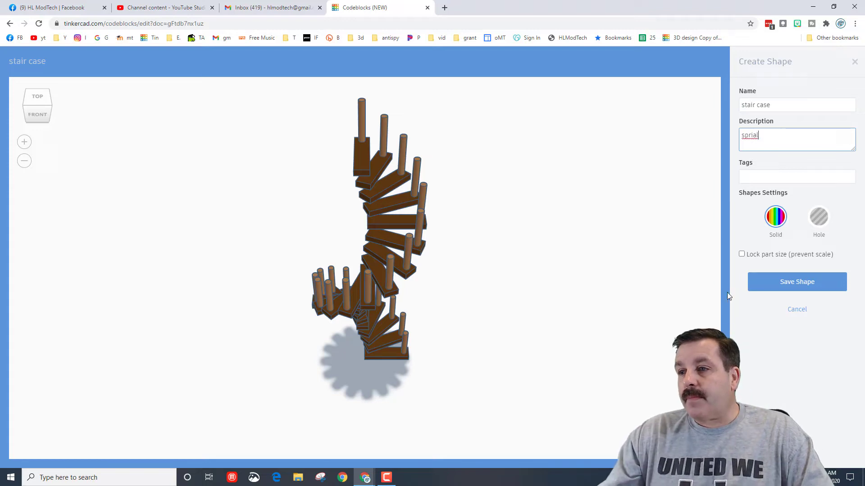
left_click(771, 284)
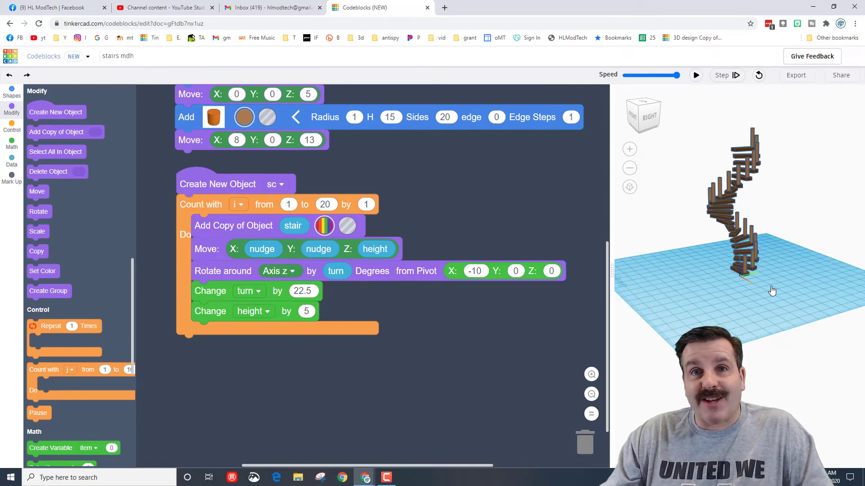
Return to the dashboard and create a new 3D design
left_click(9, 58)
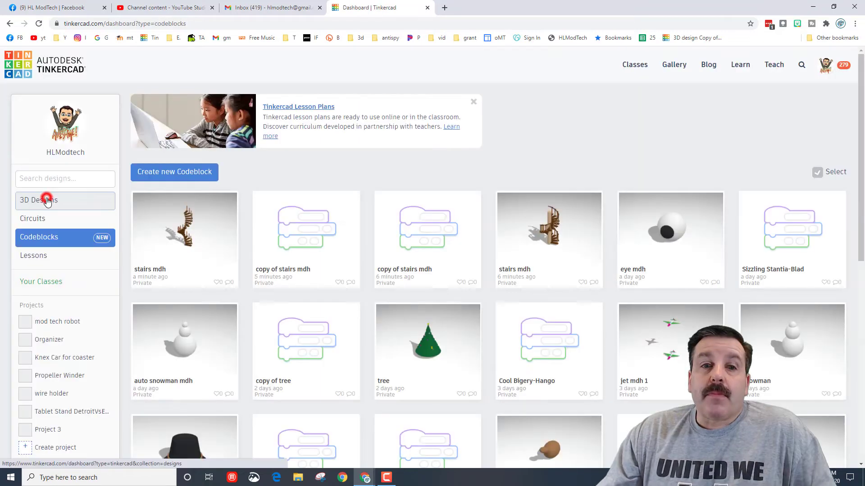
left_click(44, 198)
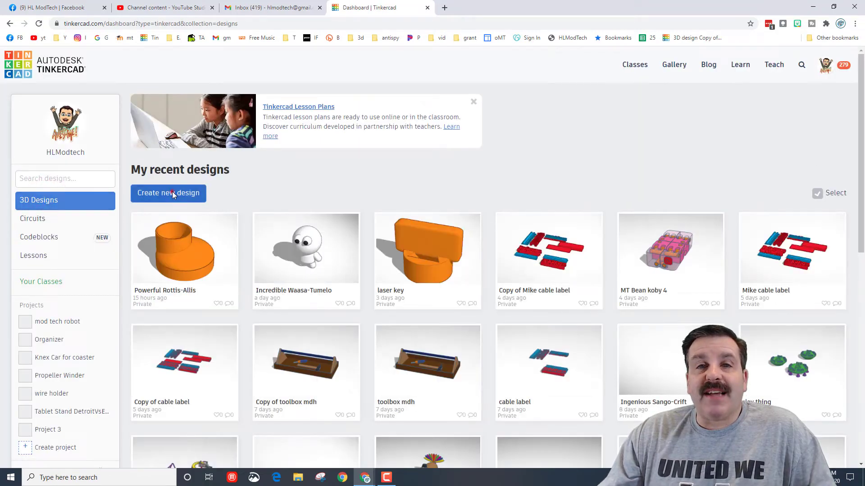
left_click(172, 194)
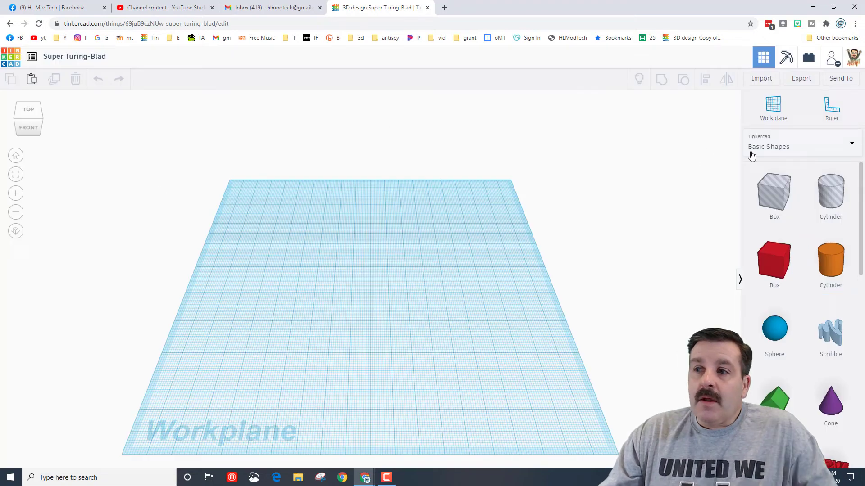
Place a Spring from the Featured shape generators and scale it uniformly to 81.50 tall
left_click(751, 150)
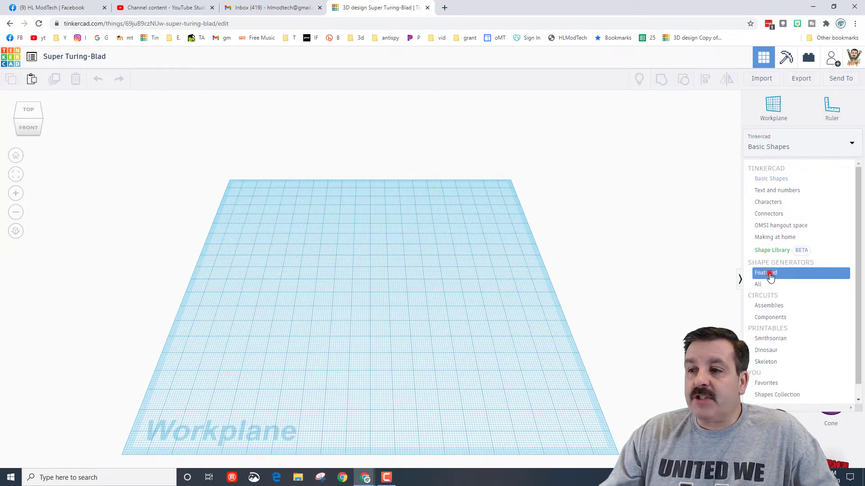
left_click(769, 274)
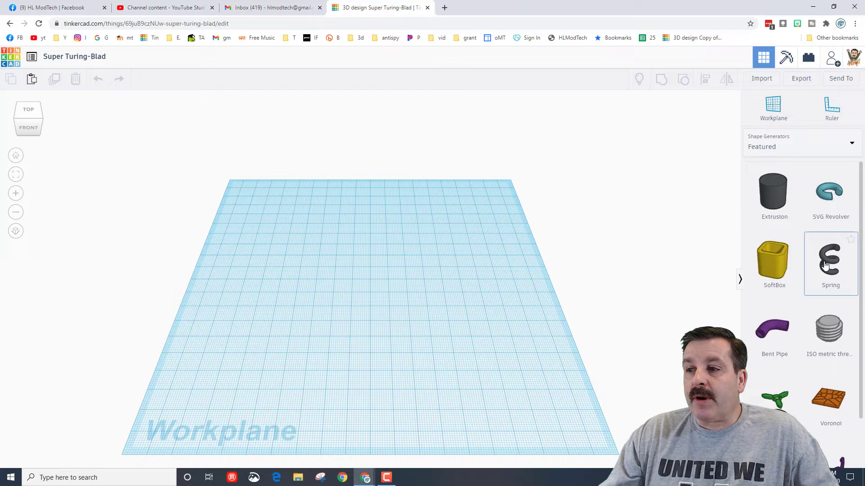
left_click_drag(830, 263, 338, 279)
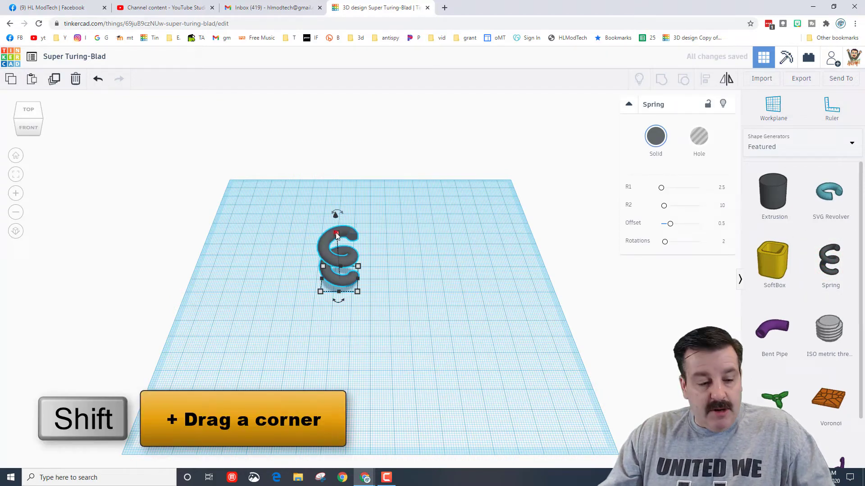
left_click_drag(335, 234, 323, 142, "shift")
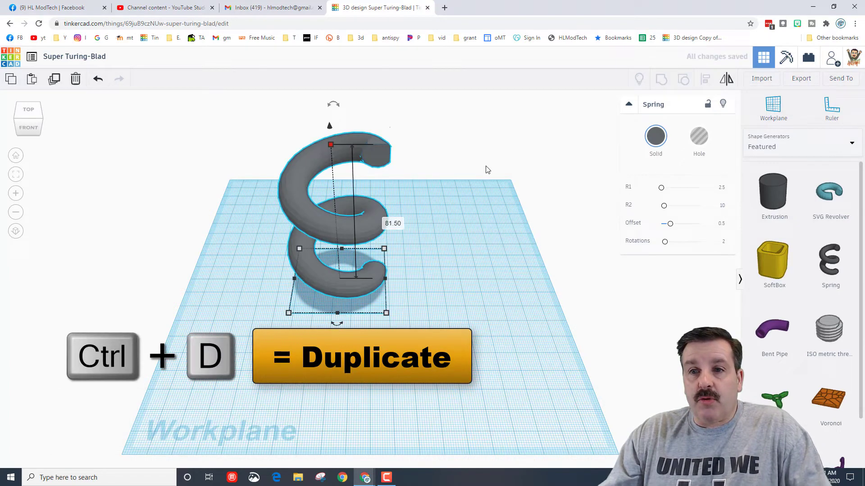
Duplicate the spring, raise the copy slightly, and group both into one spiral
key("ctrl+d")
key("ctrl+Up")
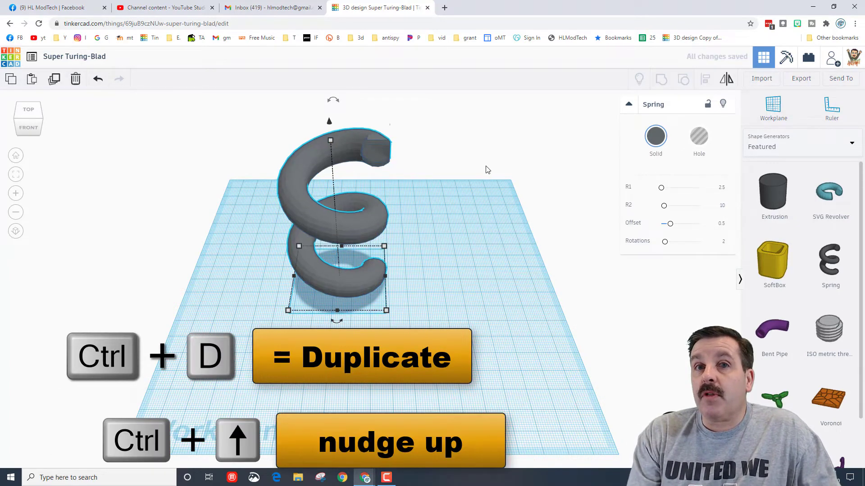
key("ctrl+Up")
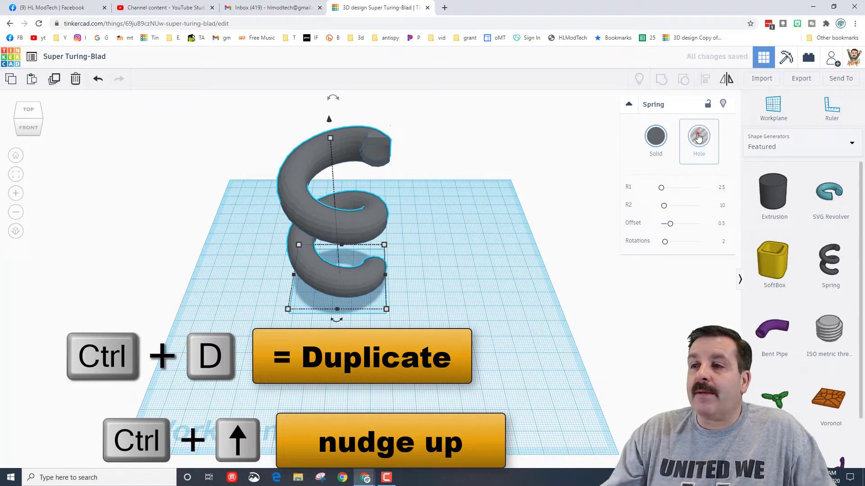
left_click_drag(228, 172, 569, 66)
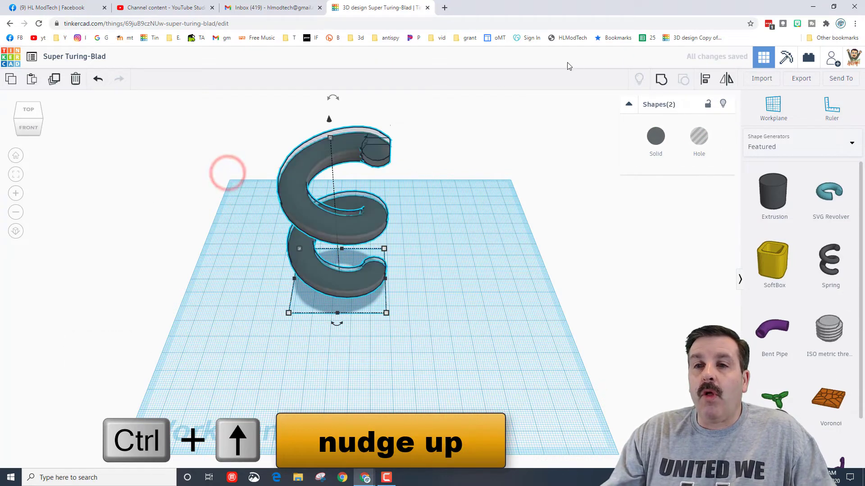
left_click(658, 84)
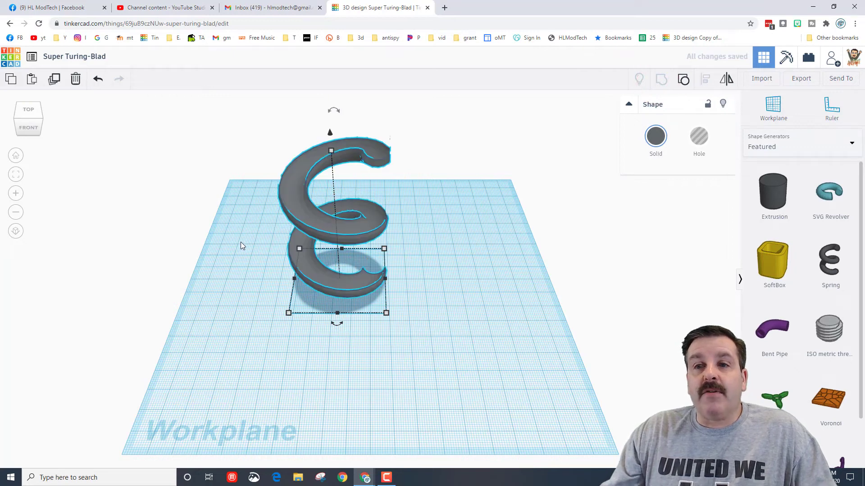
Colour the grouped spiral orange and drop the saved stair case shape beside it
left_click(652, 141)
left_click(666, 237)
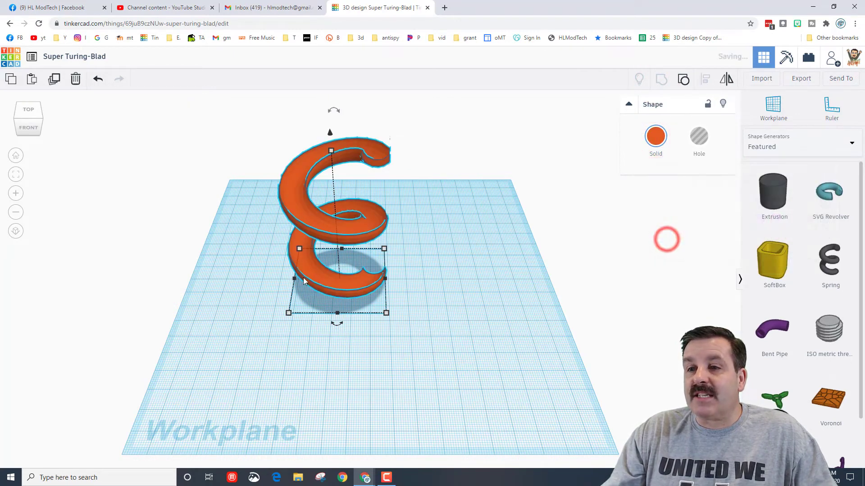
left_click(772, 153)
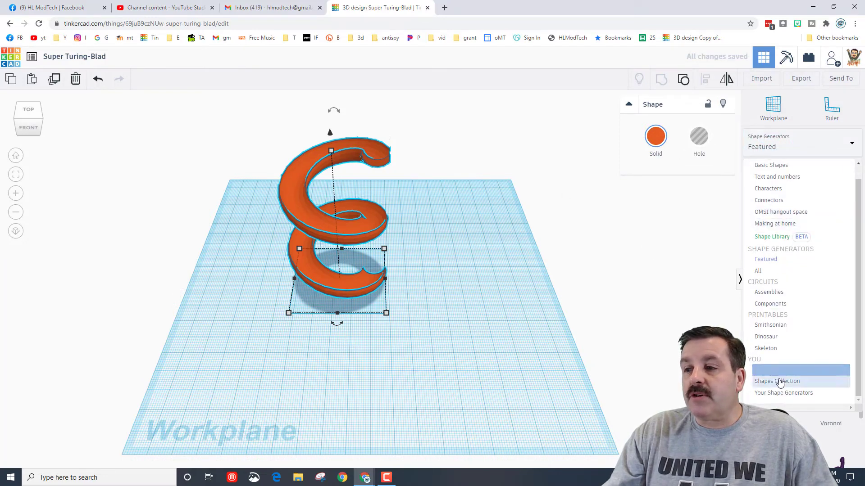
left_click(779, 382)
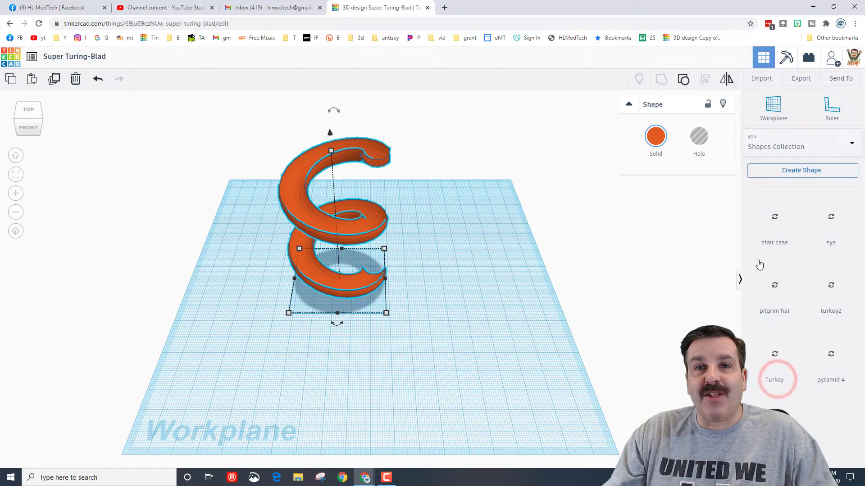
left_click(787, 224)
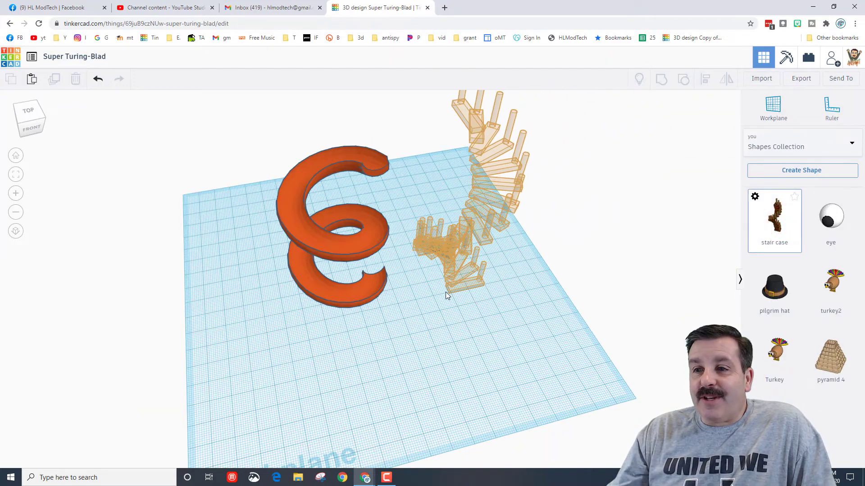
left_click(448, 328)
right_click_drag(443, 346, 413, 267)
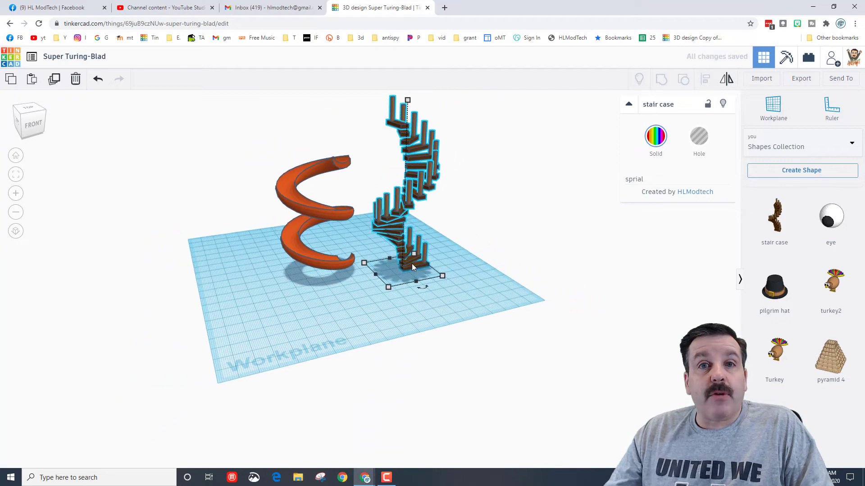
left_click(804, 149)
Place a cylinder at the staircase base and scale it down to 6
left_click(786, 178)
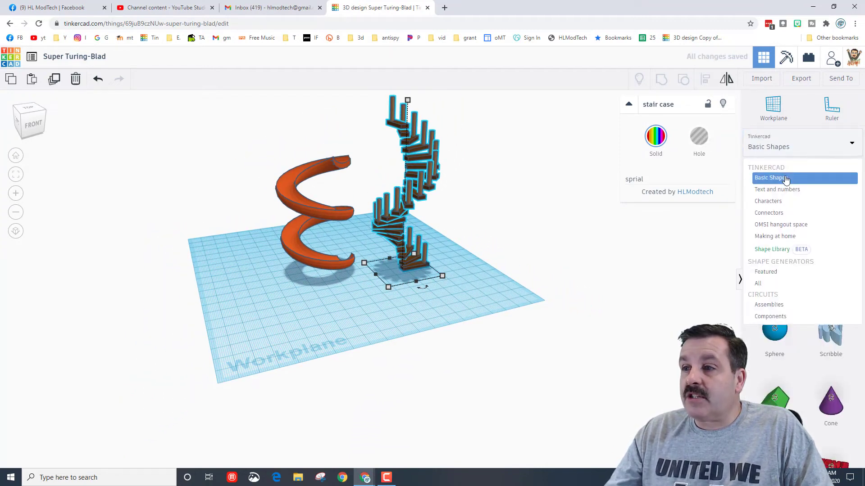
left_click_drag(830, 261, 415, 289)
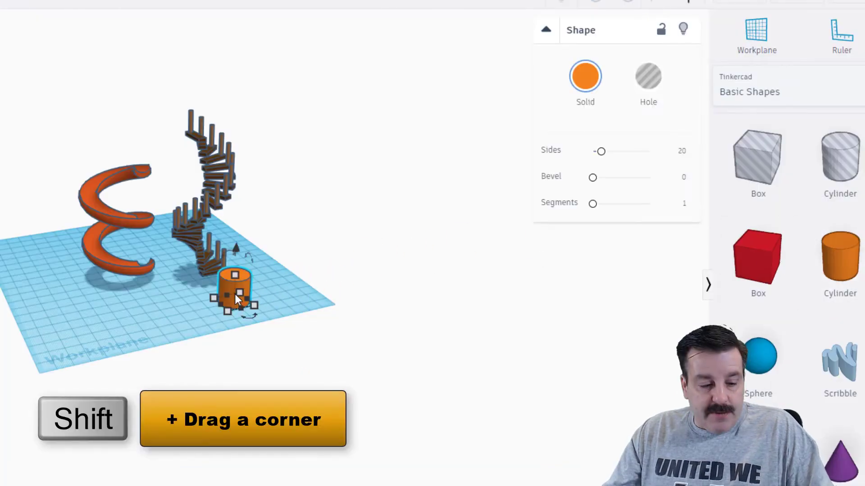
left_click_drag(232, 274, 236, 286, "shift")
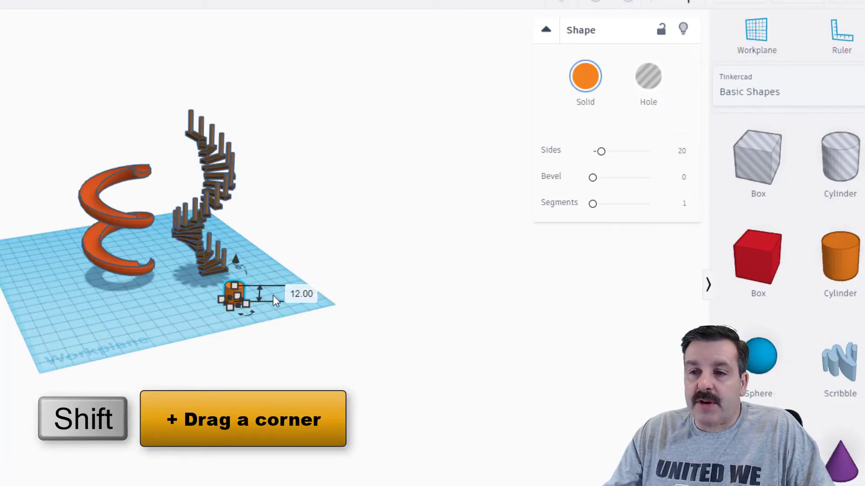
left_click(308, 295)
type("6")
key("Return")
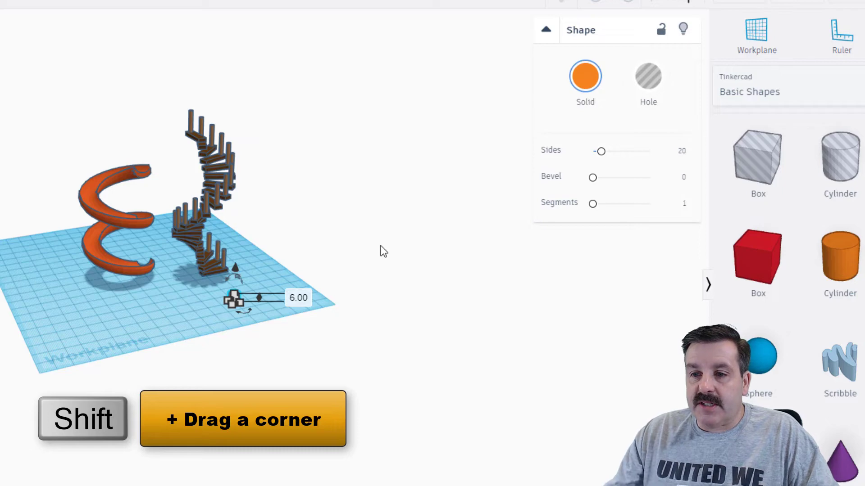
Stretch the cylinder to 100 tall and select it together with the stairs
scroll(166, 290, "up", 5)
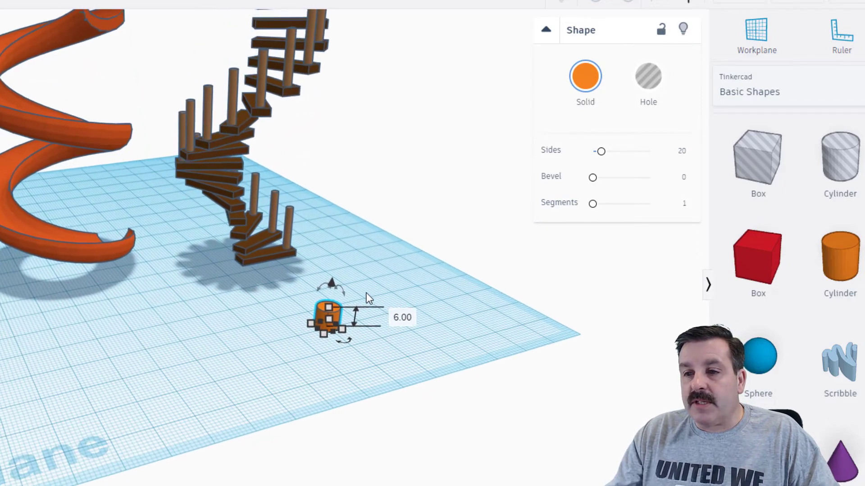
left_click_drag(334, 309, 338, 246)
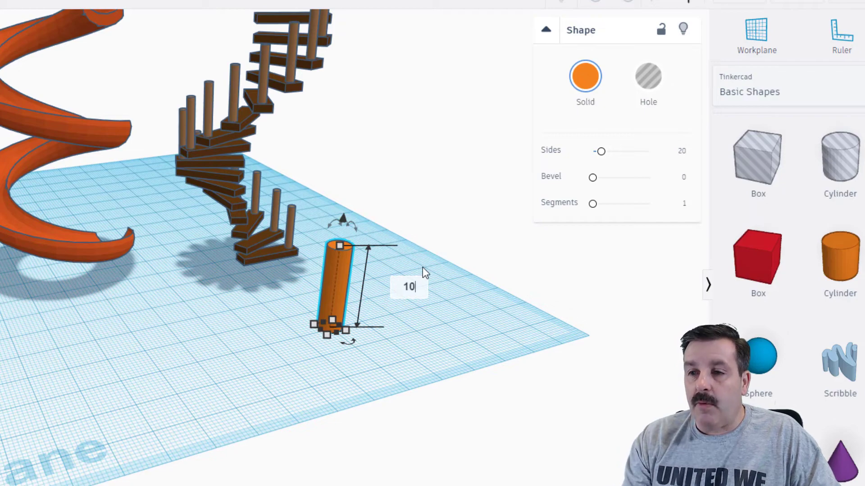
type("0")
key("Return")
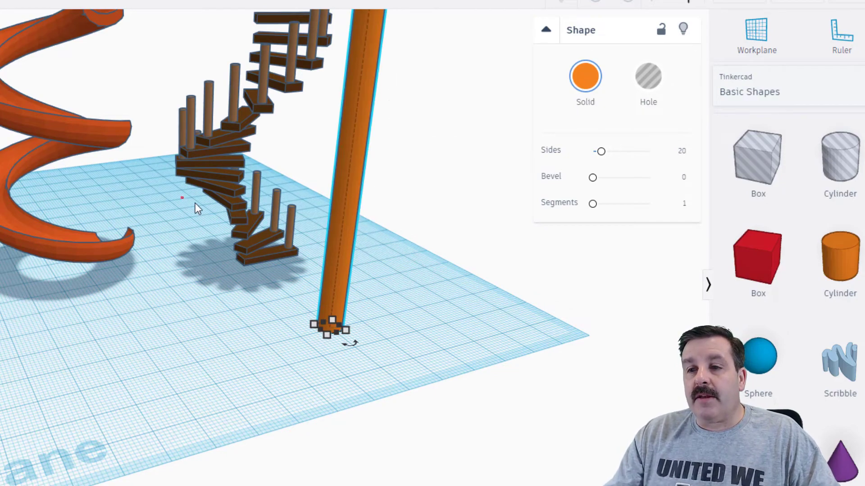
left_click_drag(181, 197, 355, 324)
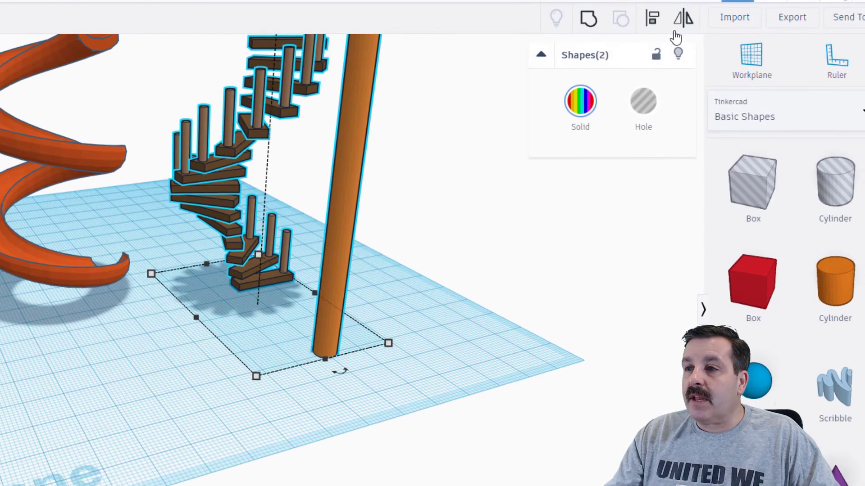
Align the cylinder to the middle of the spiral stairs on both horizontal axes
left_click(654, 21)
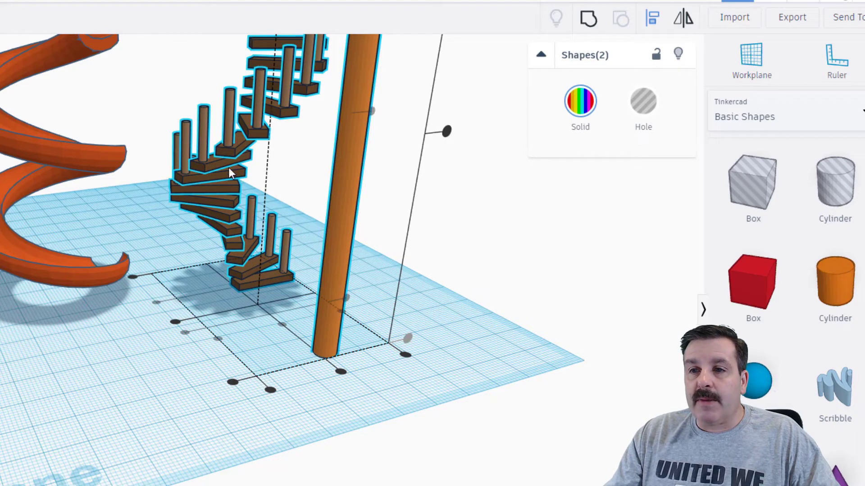
left_click(157, 302)
left_click(283, 324)
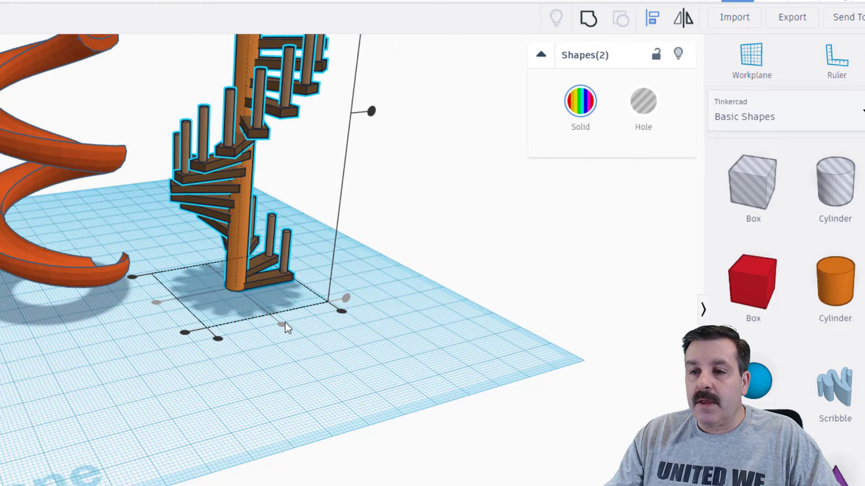
left_click(315, 219)
Colour the centre post brown
left_click(242, 224)
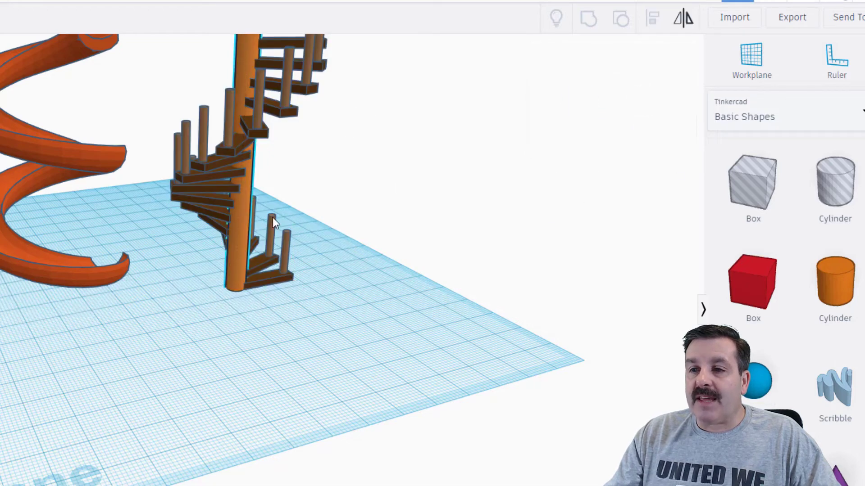
left_click(584, 107)
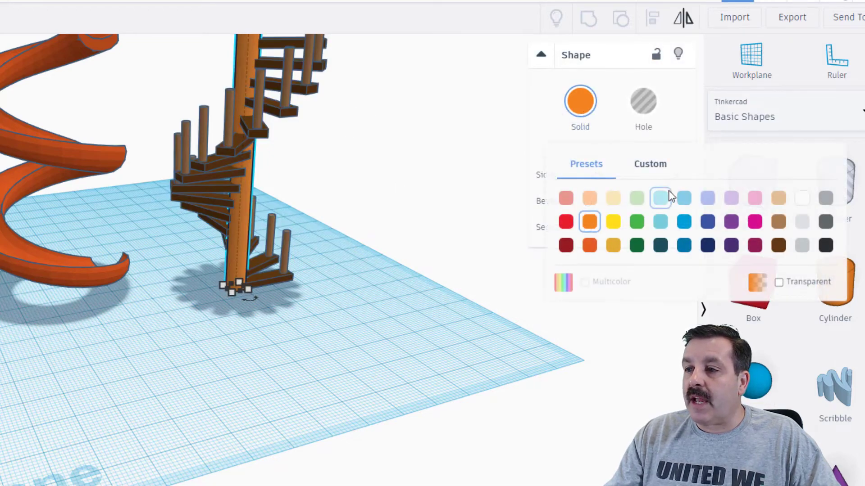
left_click(781, 223)
Stretch the centre post up to 114 tall
scroll(306, 255, "down", 5)
right_click_drag(299, 241, 231, 151)
left_click(250, 163)
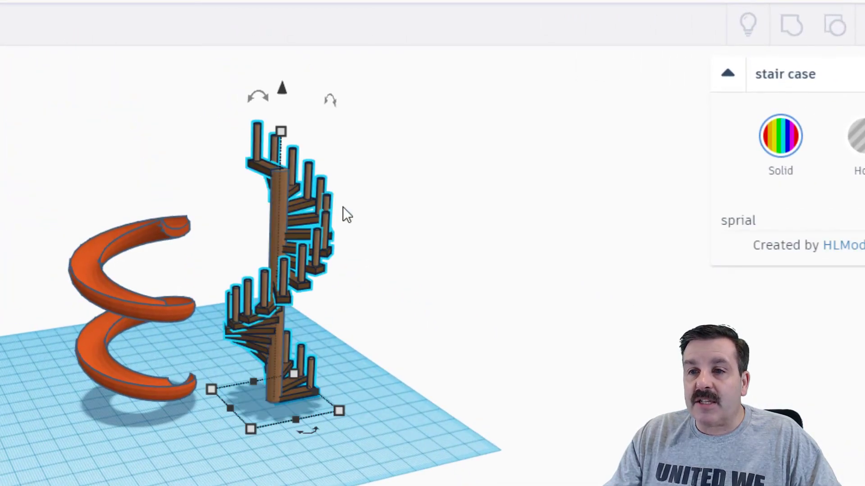
left_click(343, 207)
left_click(284, 194)
left_click_drag(282, 174, 270, 138)
left_click(248, 133)
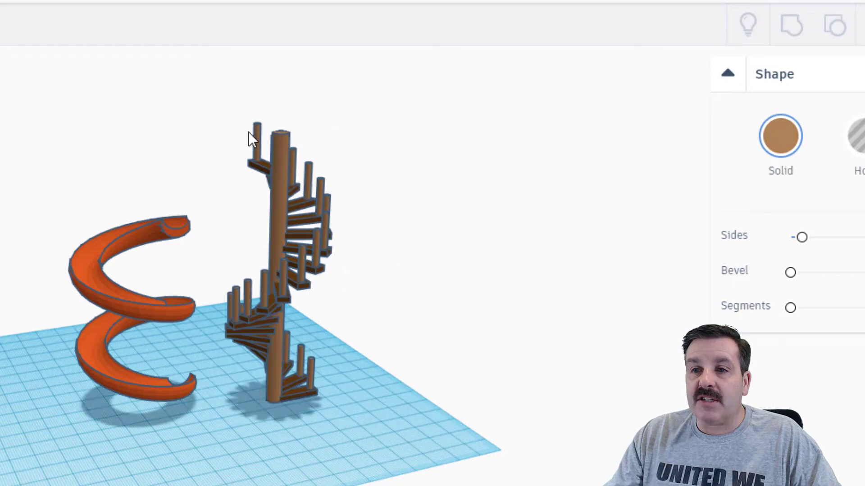
right_click_drag(380, 314, 195, 305)
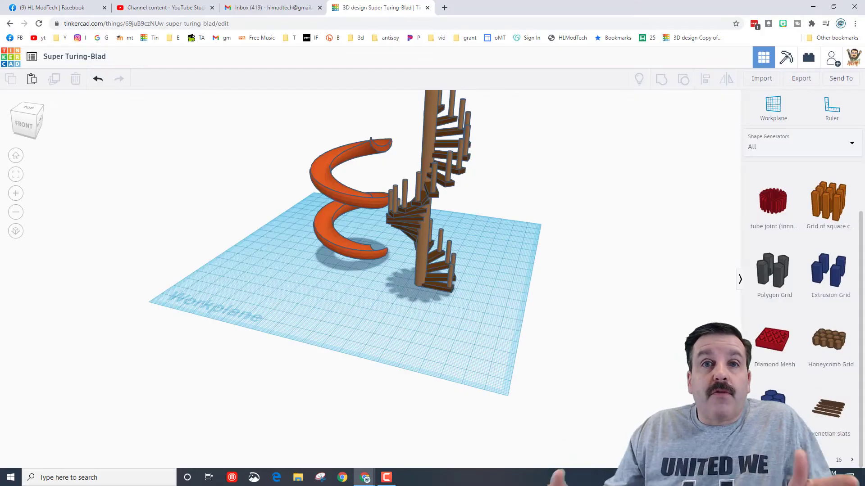
Drag Screw Threads from page 15 of all shape generators onto the workplane
left_click(757, 148)
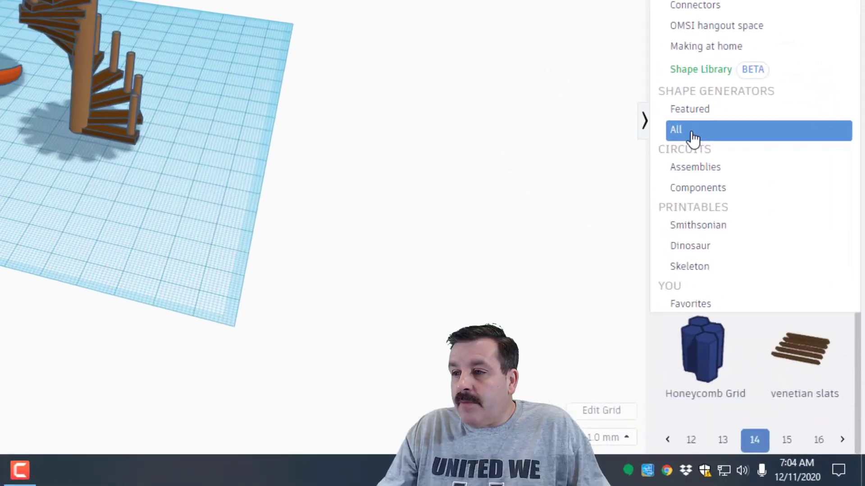
left_click(693, 135)
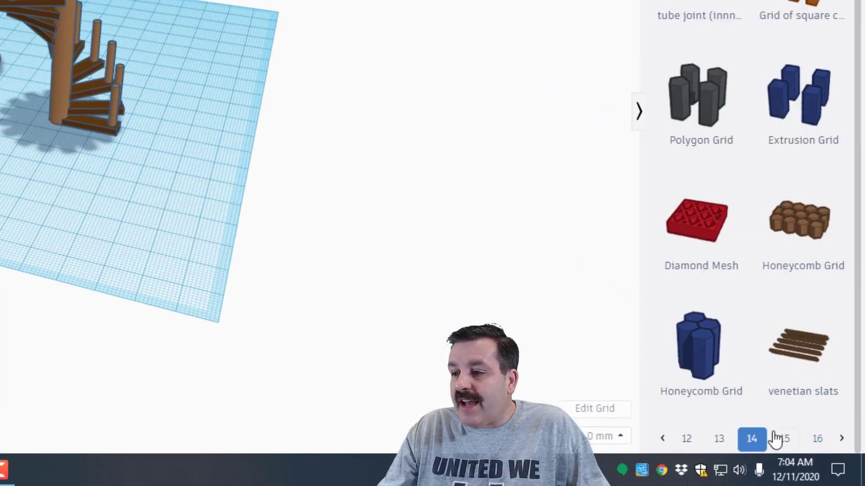
left_click(775, 437)
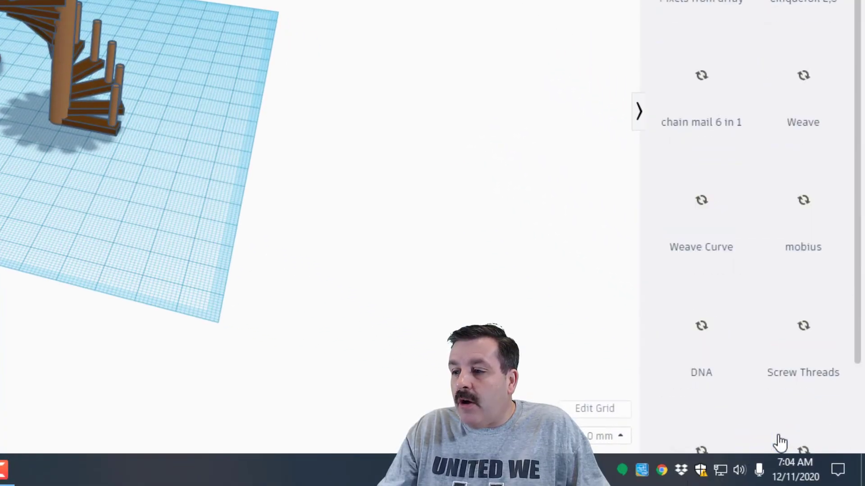
scroll(804, 345, "down", 3)
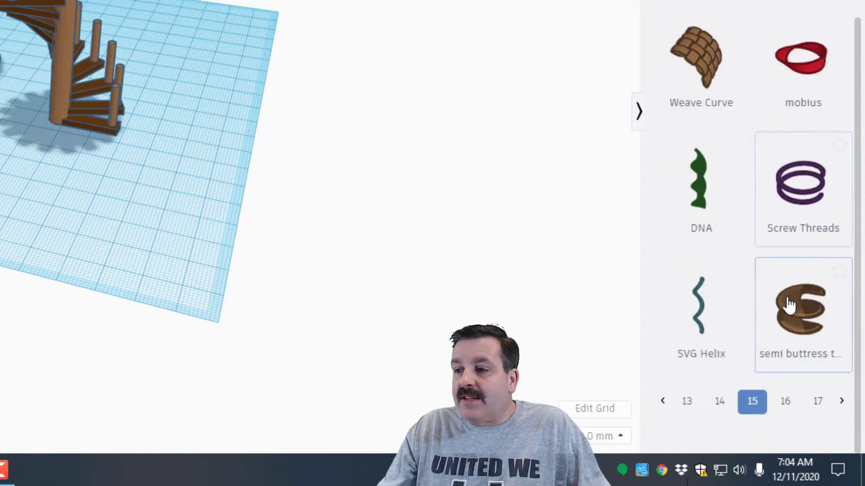
scroll(797, 218, "up", 1)
left_click_drag(797, 218, 96, 223)
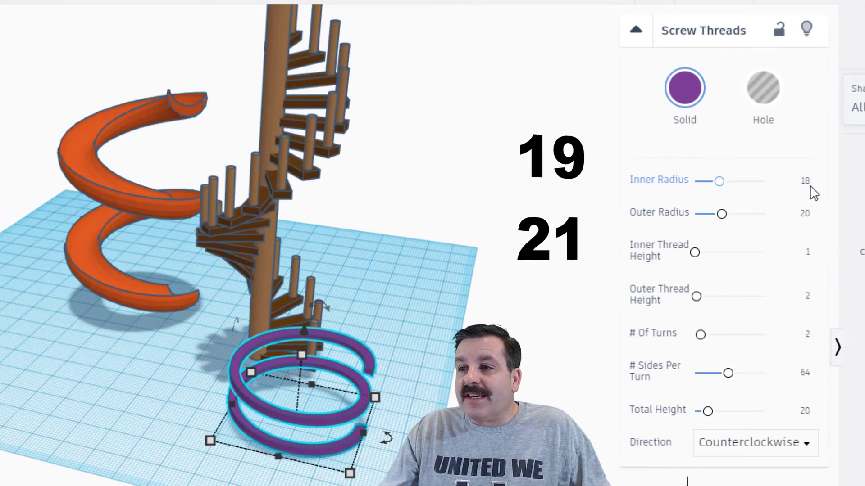
Set the Screw Threads inner radius to 19, outer radius 21 and 20 sides per turn
left_click(806, 181)
type("19")
key("Tab")
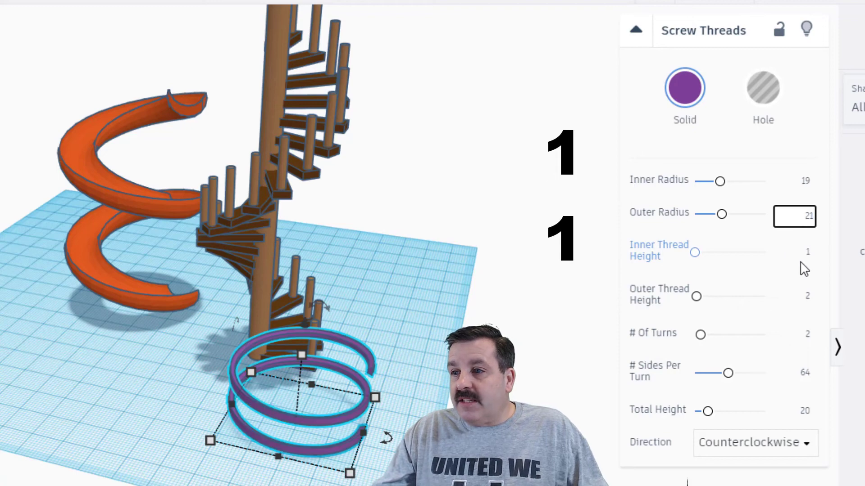
type("21")
left_click(808, 297)
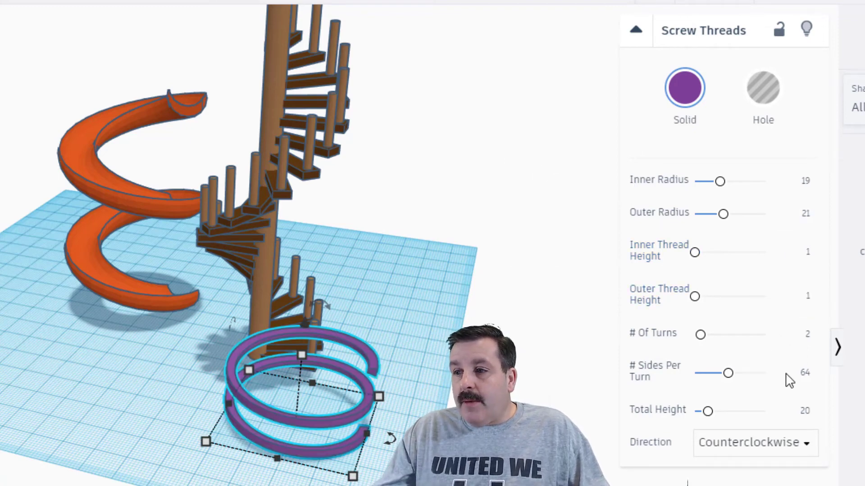
left_click(805, 372)
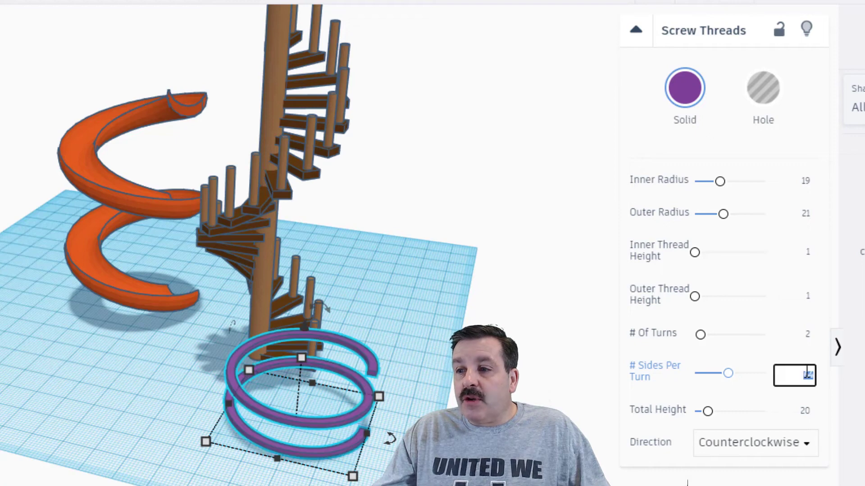
type("20")
key("Return")
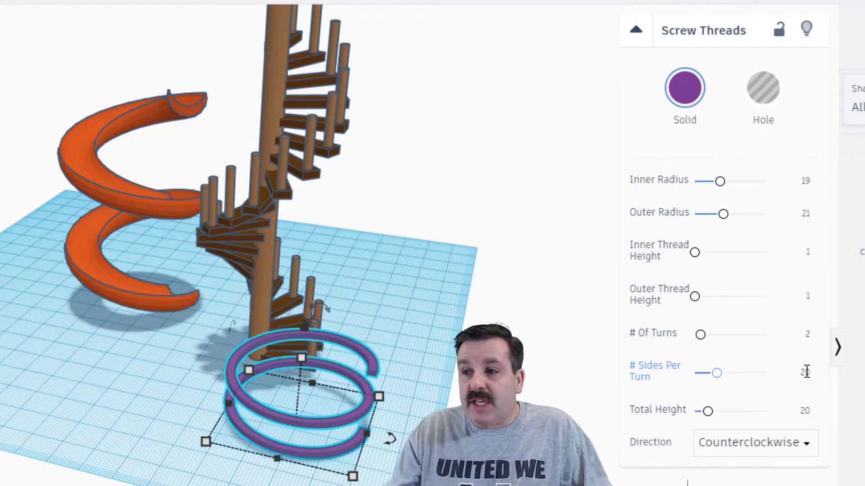
Set total height 90 and Clockwise direction, then move the helix onto the stairs
left_click(805, 411)
type("90")
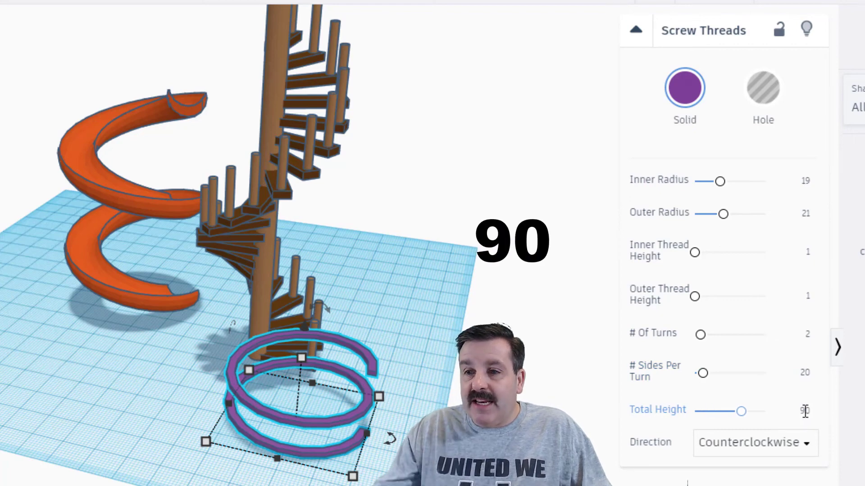
key("Return")
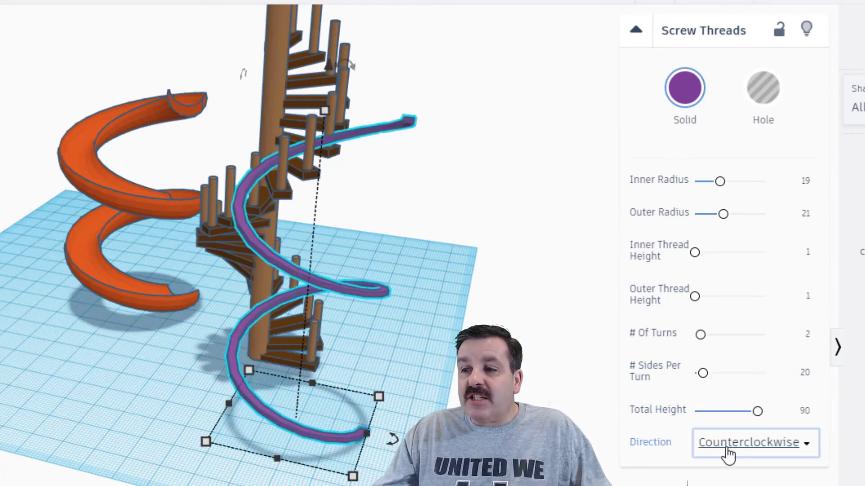
left_click(727, 451)
left_click(724, 473)
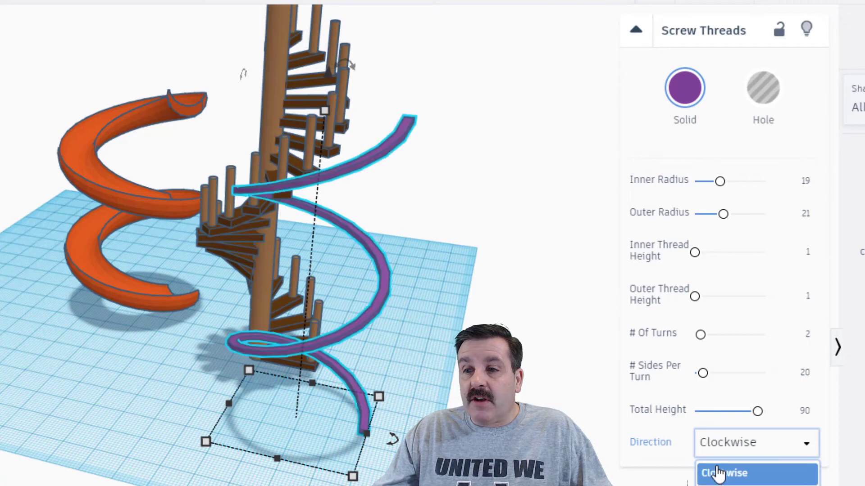
left_click_drag(288, 439, 228, 227)
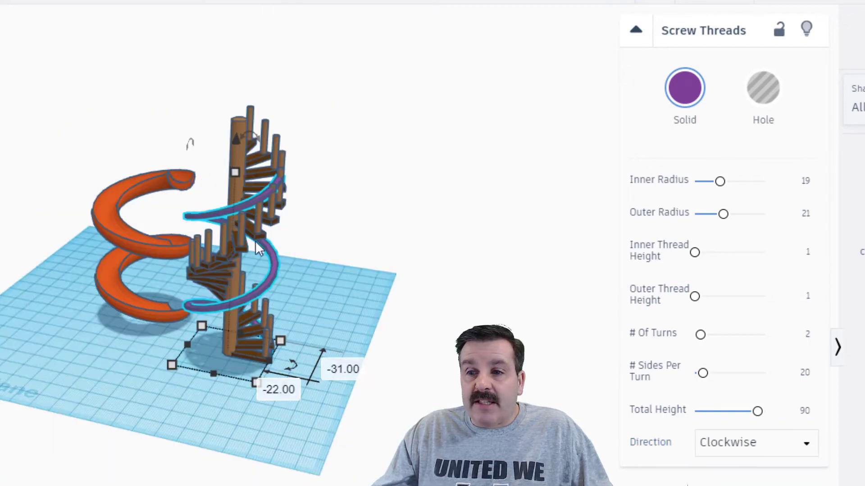
Select the purple helix and lift it off the workplane
left_click(236, 340, "shift")
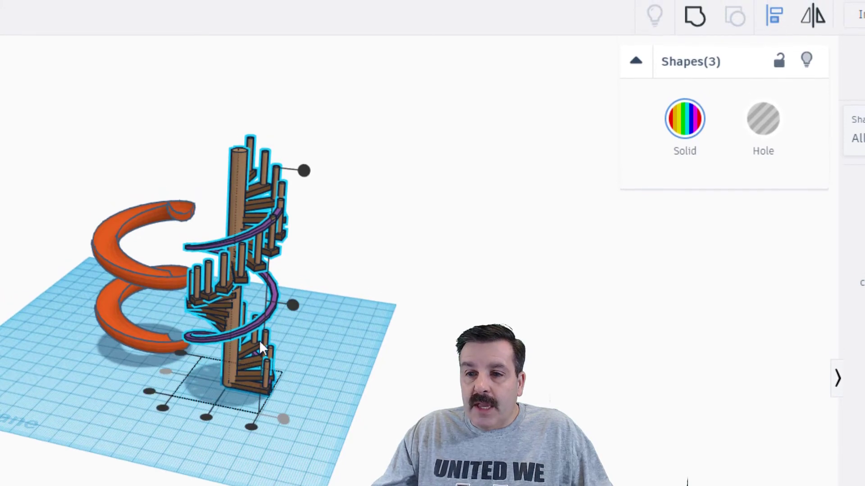
left_click_drag(209, 416, 202, 416)
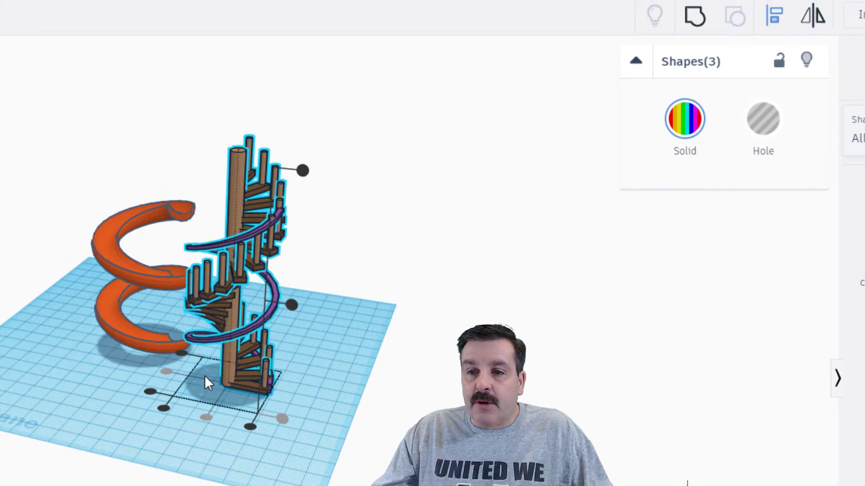
left_click(203, 390)
left_click(241, 335)
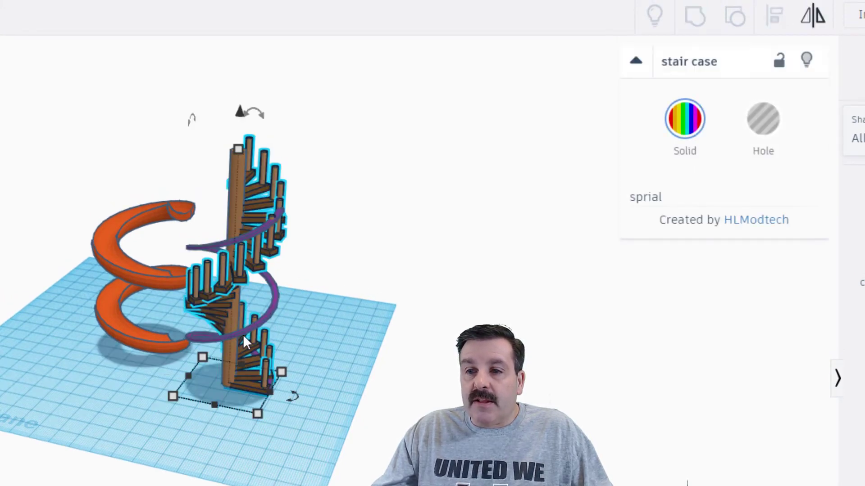
left_click(276, 287)
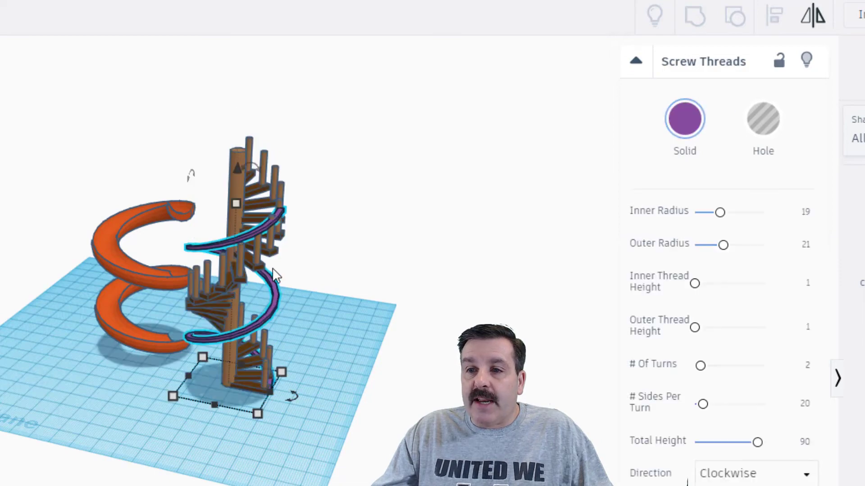
mouse_move(244, 171)
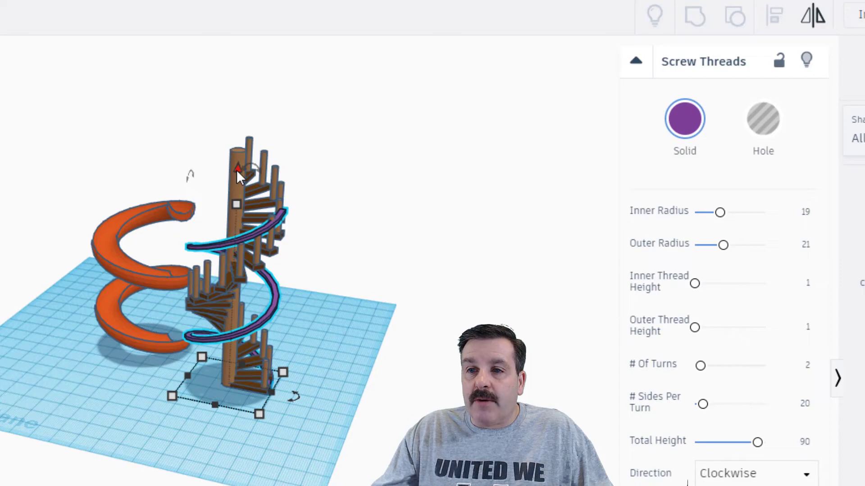
left_click_drag(236, 170, 249, 118)
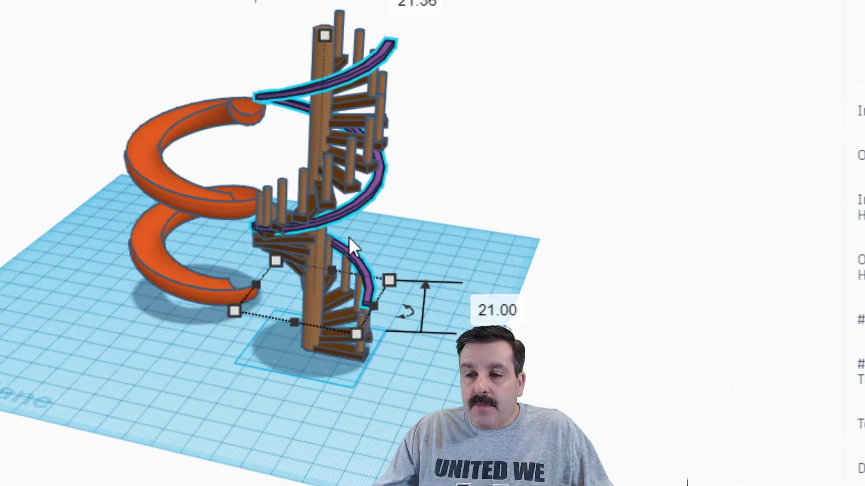
Nudge the handrail down to sit along the steps with Ctrl+arrow keys
scroll(256, 397, "up", 5)
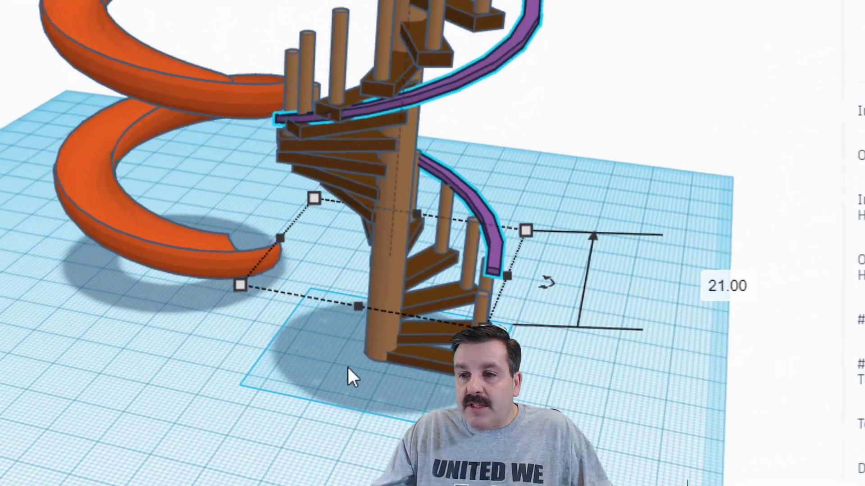
right_click_drag(348, 366, 105, 310)
key("ctrl+Down")
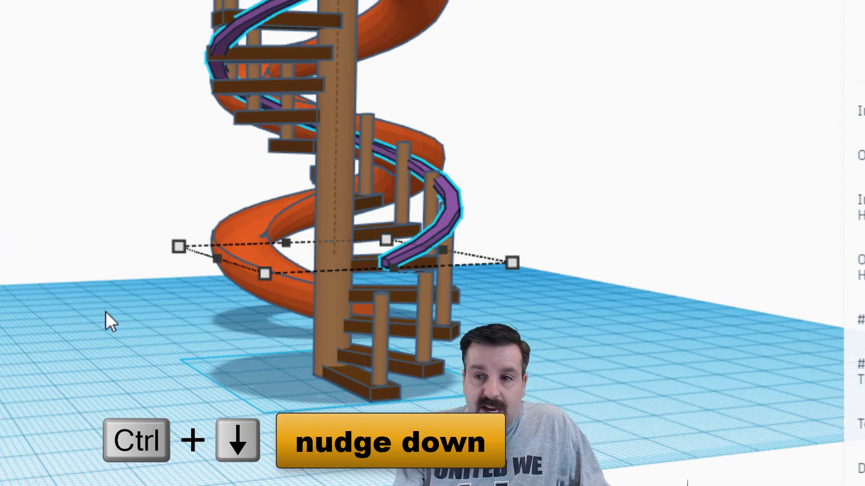
key("ctrl+Down")
key("ctrl+Down")
key("ctrl+Down")
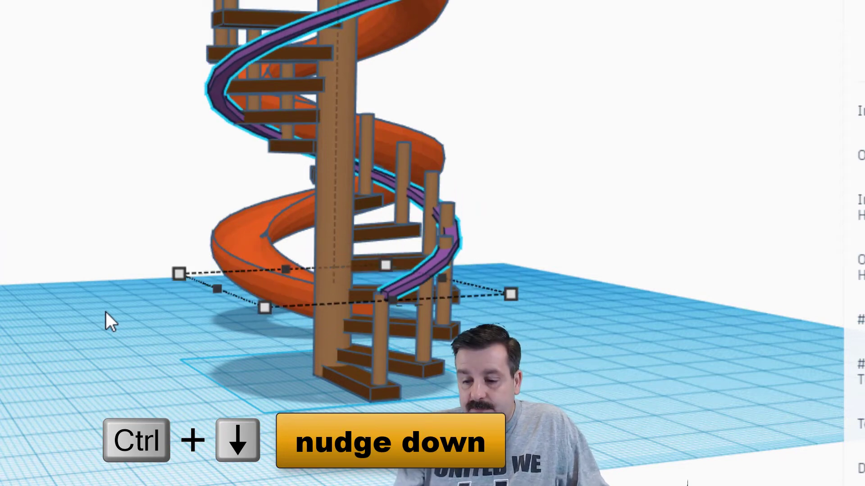
key("ctrl+Up")
key("ctrl+Up")
key("ctrl+Up")
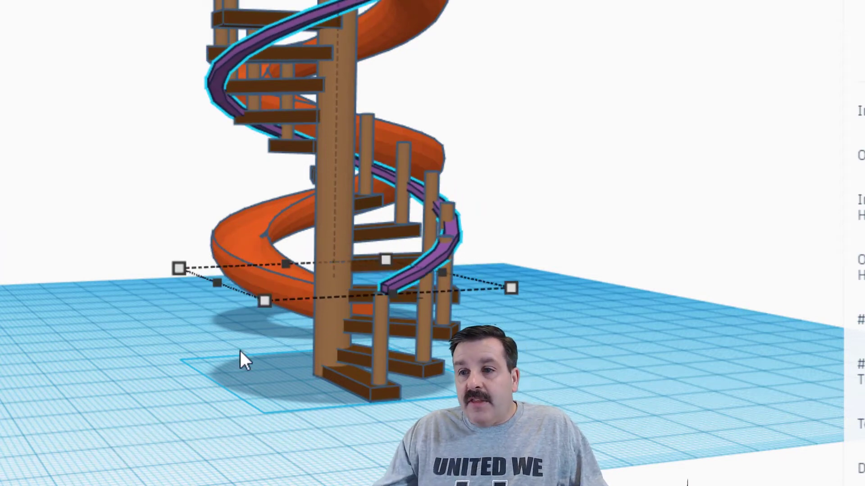
Stretch the handrail helix taller, to about 154
scroll(446, 286, "down", 5)
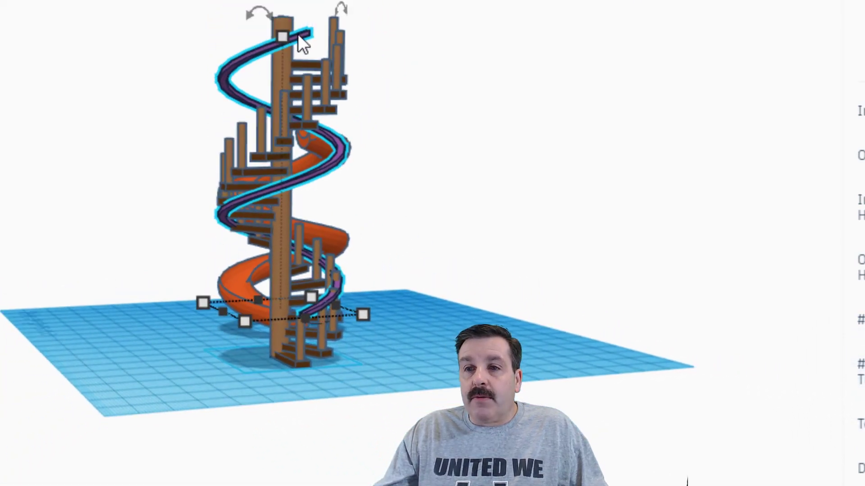
mouse_move(278, 35)
left_click_drag(278, 35, 285, 0)
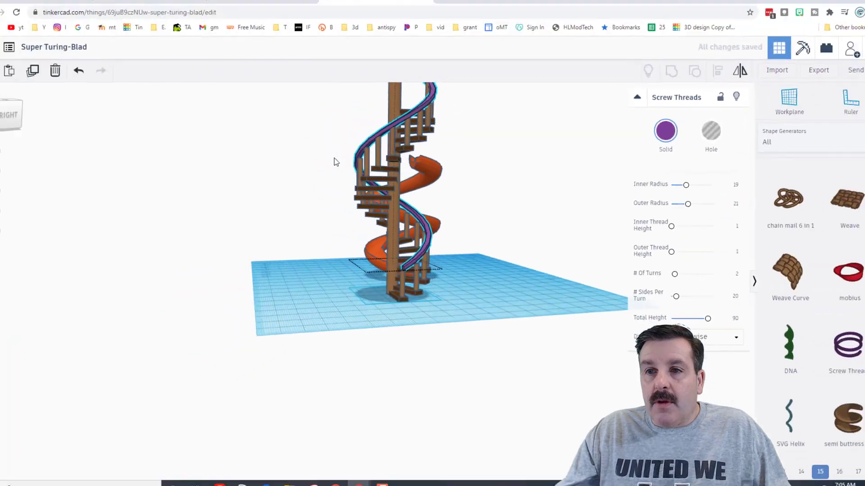
right_click_drag(334, 161, 328, 202)
Colour the screw-thread handrail brown
left_click(667, 145)
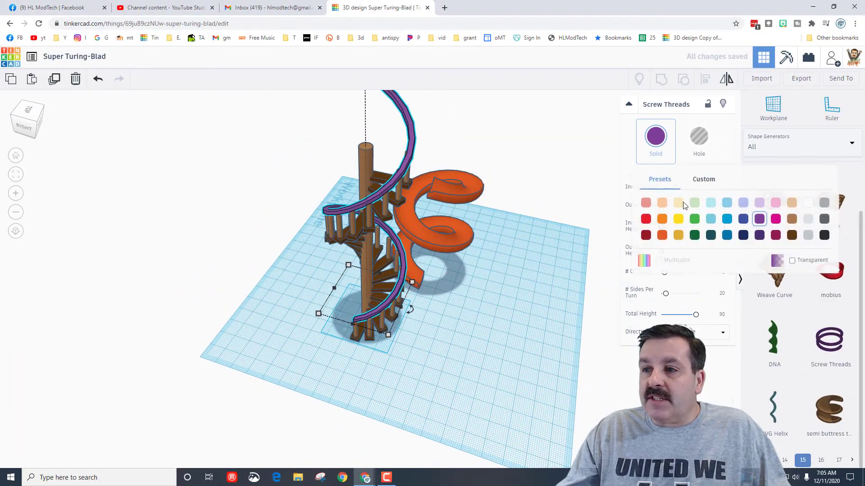
left_click(791, 235)
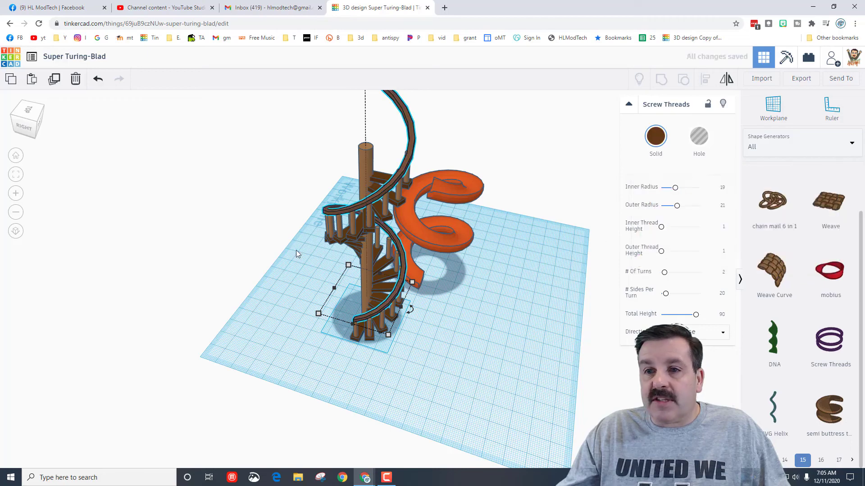
right_click_drag(295, 250, 403, 205)
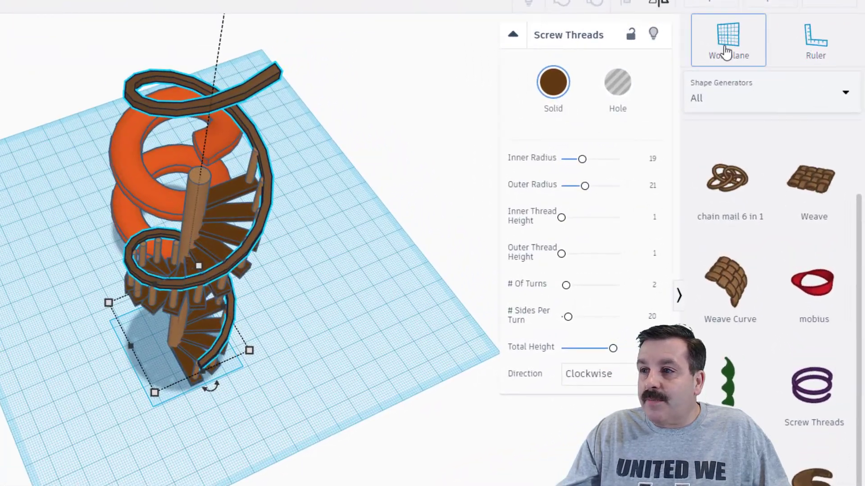
Place a new workplane on top of the centre post
left_click(740, 56)
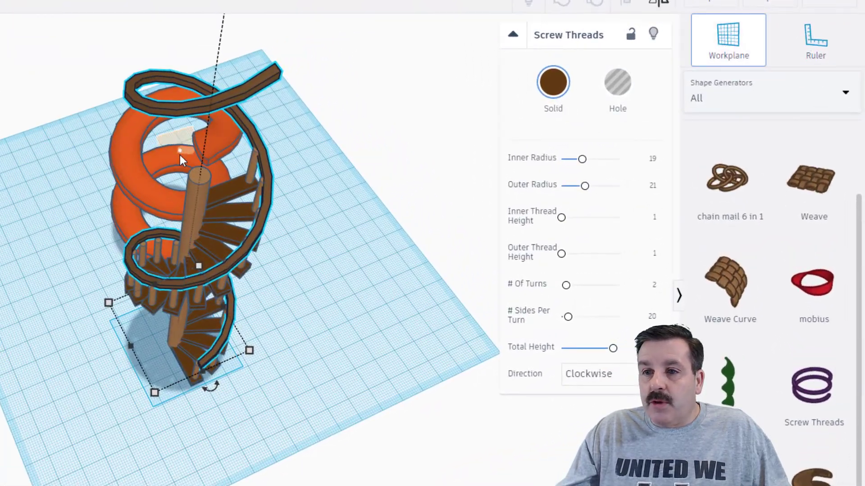
left_click(258, 180)
left_click(201, 180)
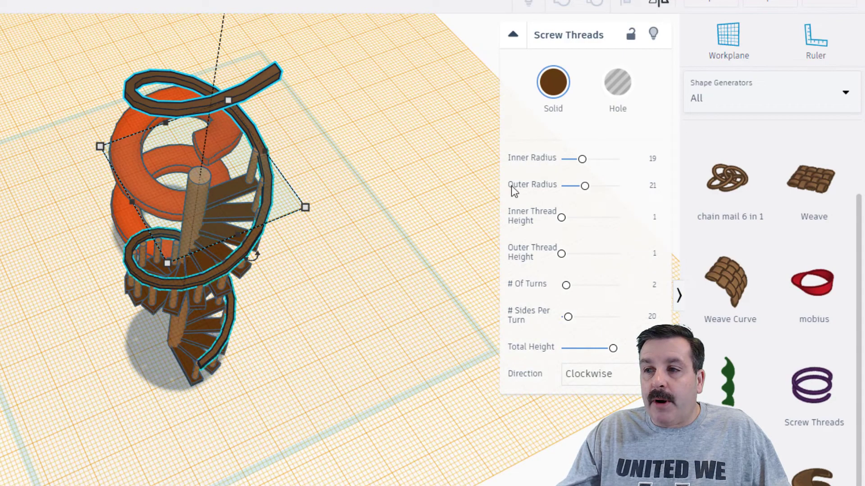
Add a Basic Shapes box on the post-top workplane, sized 36 wide and 44 deep
left_click(712, 102)
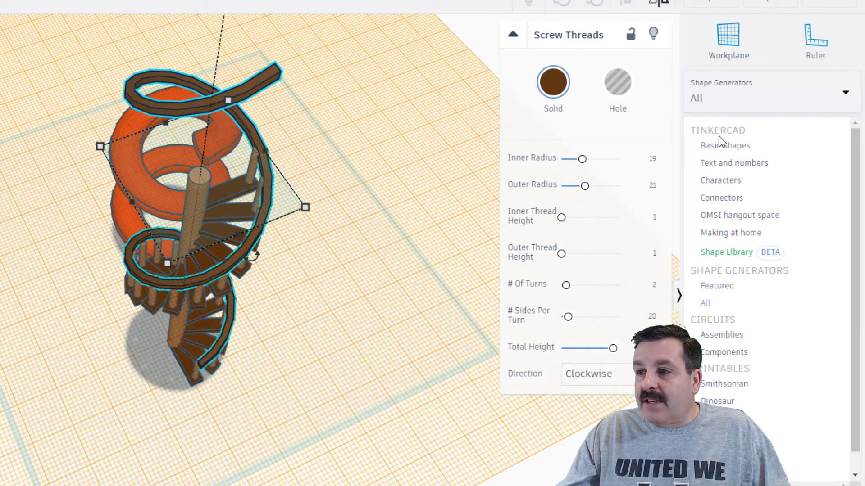
left_click(720, 146)
left_click_drag(733, 170, 208, 178)
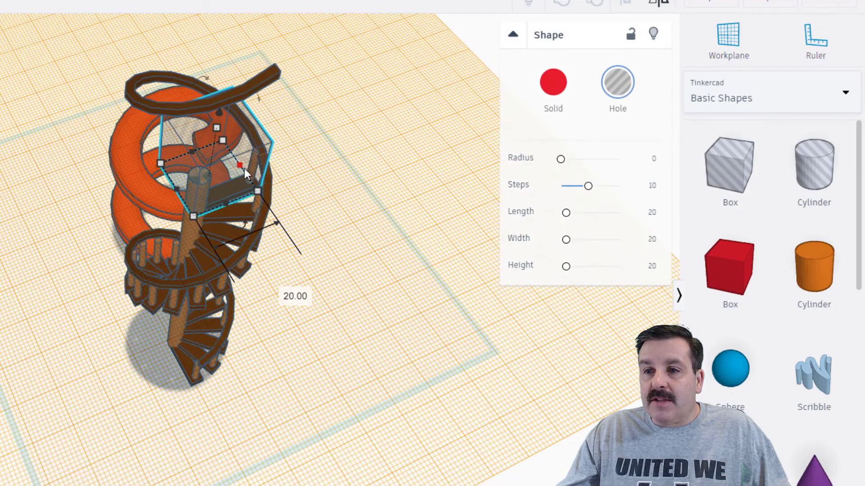
left_click_drag(296, 152, 314, 146)
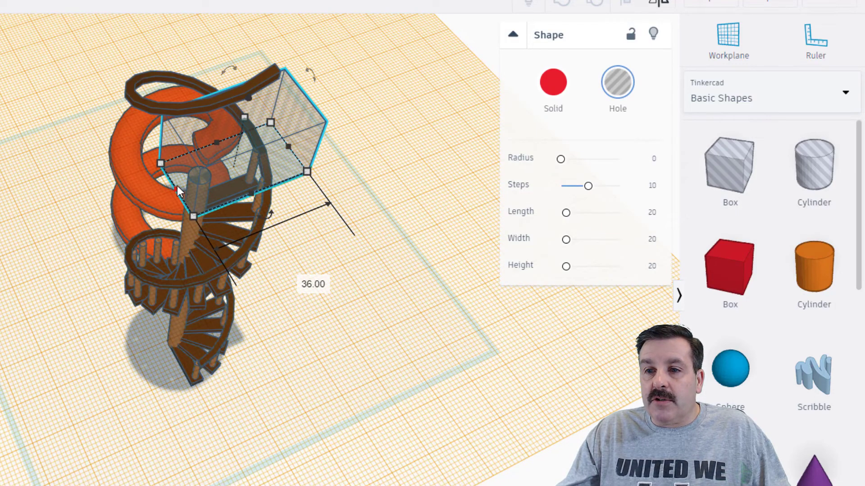
left_click_drag(176, 191, 123, 198)
left_click_drag(191, 150, 152, 87)
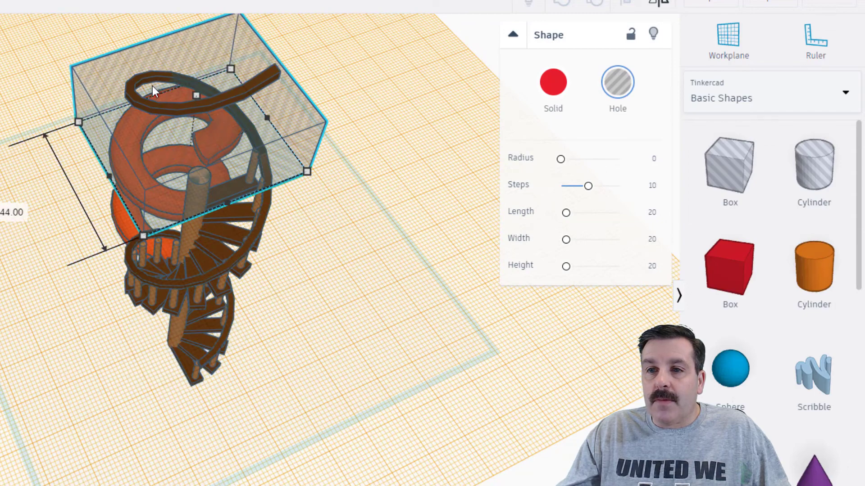
Widen the hole box to 69 over the handrail top and select it with the stairs
scroll(94, 55, "down", 5)
right_click_drag(94, 55, 126, 80)
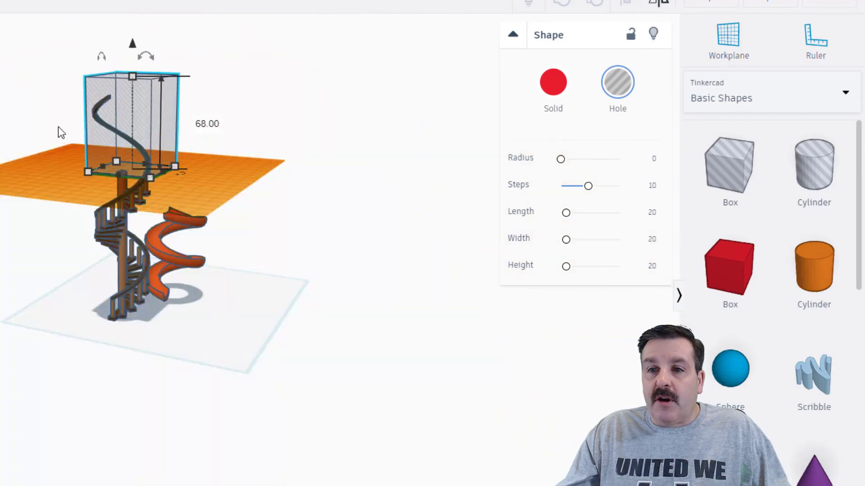
right_click_drag(58, 126, 74, 167)
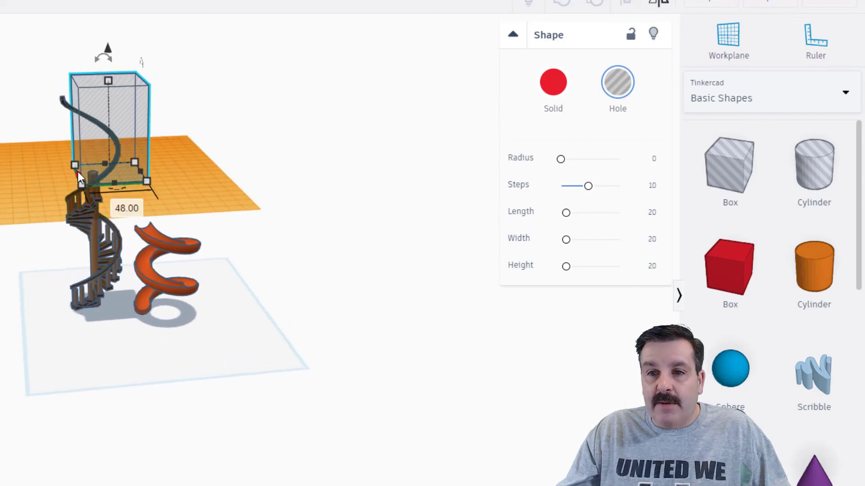
left_click_drag(76, 171, 49, 168)
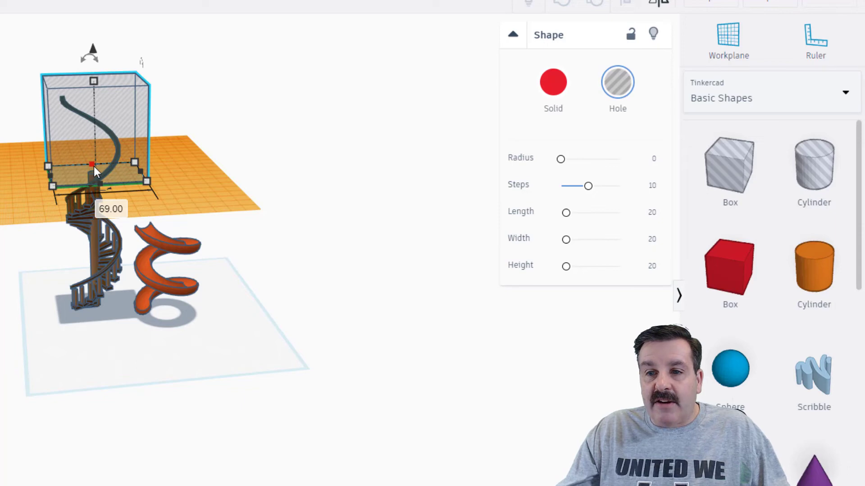
left_click_drag(17, 58, 78, 117)
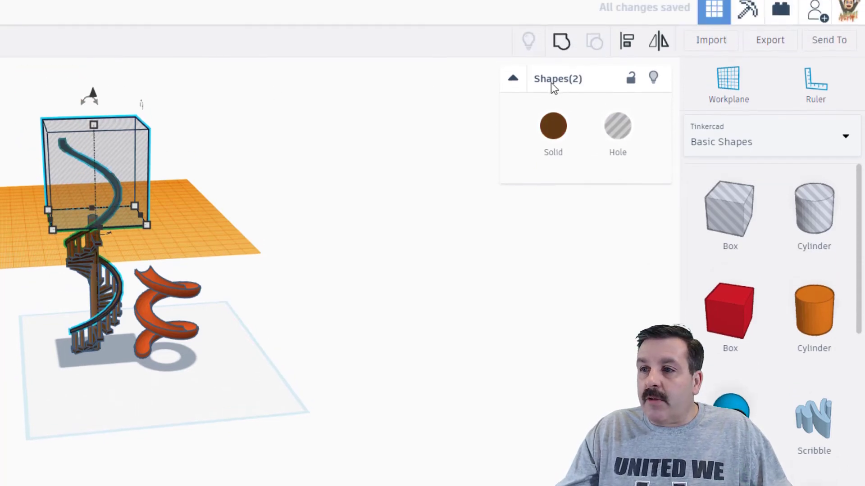
Group the hole box with the stairs to cut off the handrail's upper end
left_click(562, 62)
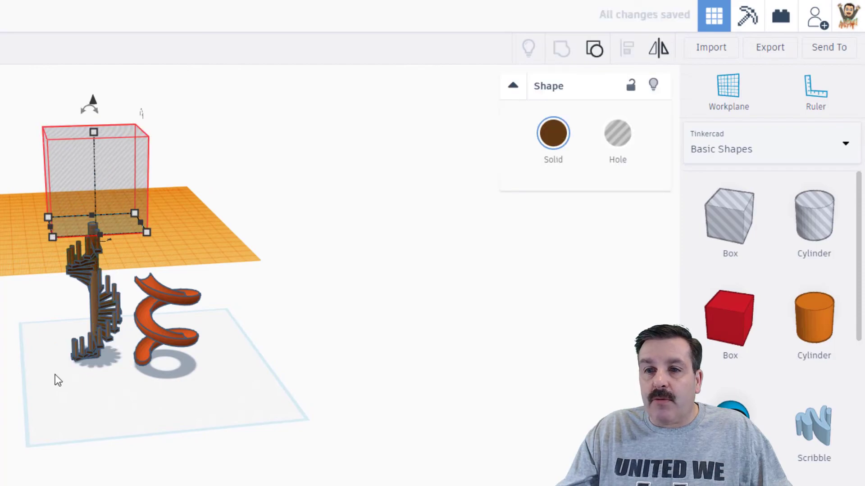
scroll(55, 375, "up", 3)
left_click(23, 373)
right_click_drag(22, 373, 405, 383)
Reset to the default workplane and group all the staircase parts into one shape with Ctrl+G
left_click(718, 106)
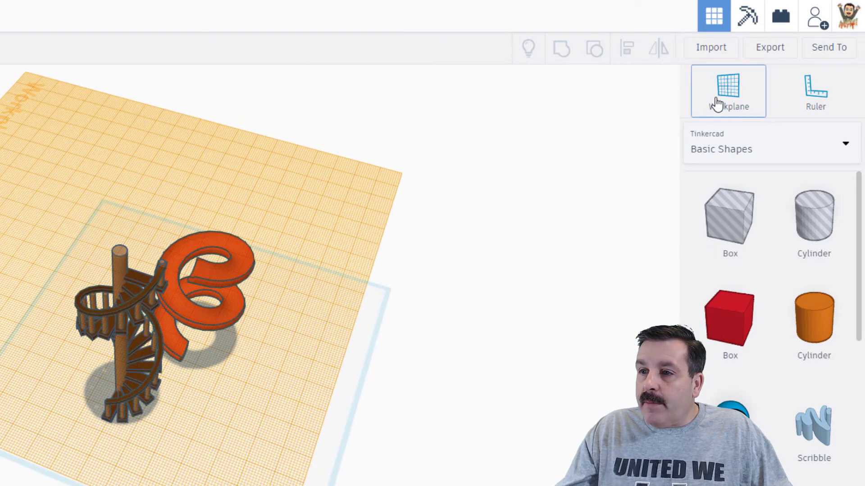
left_click(347, 444)
left_click_drag(1, 238, 114, 344)
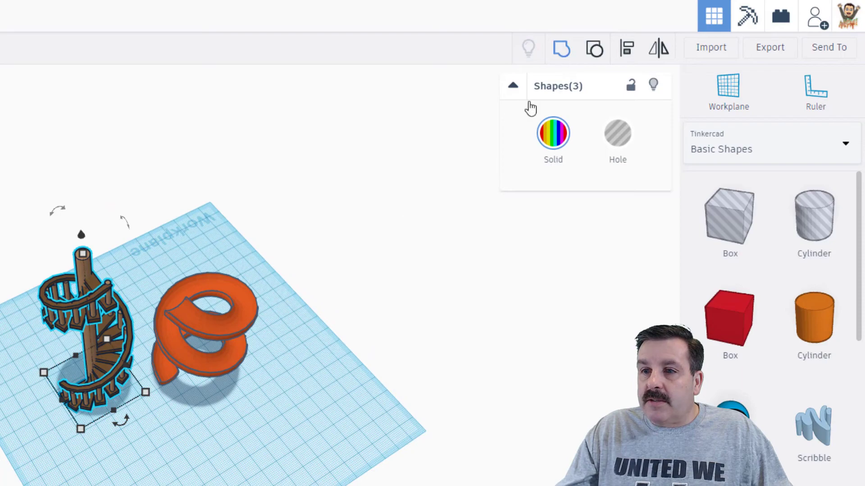
key("ctrl+g")
right_click_drag(99, 360, 590, 236)
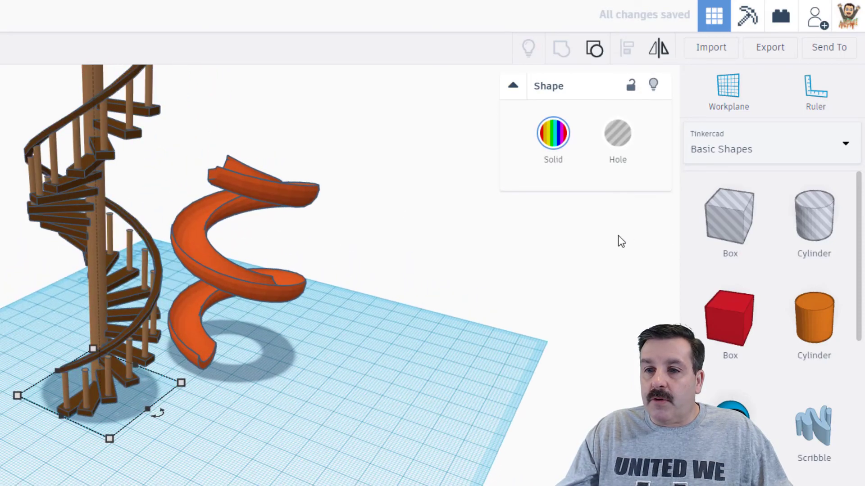
left_click(557, 145)
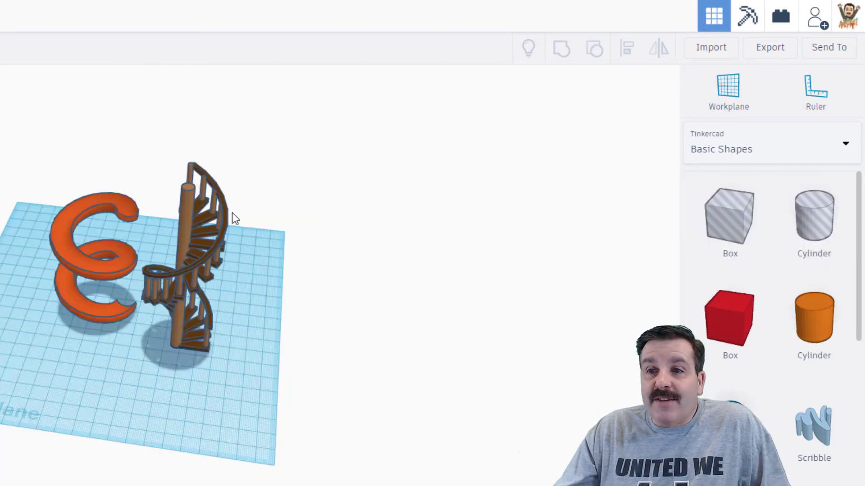
Change the grouped staircase's height with its top handle, aiming for about 80, beside the orange slide
left_click(205, 205)
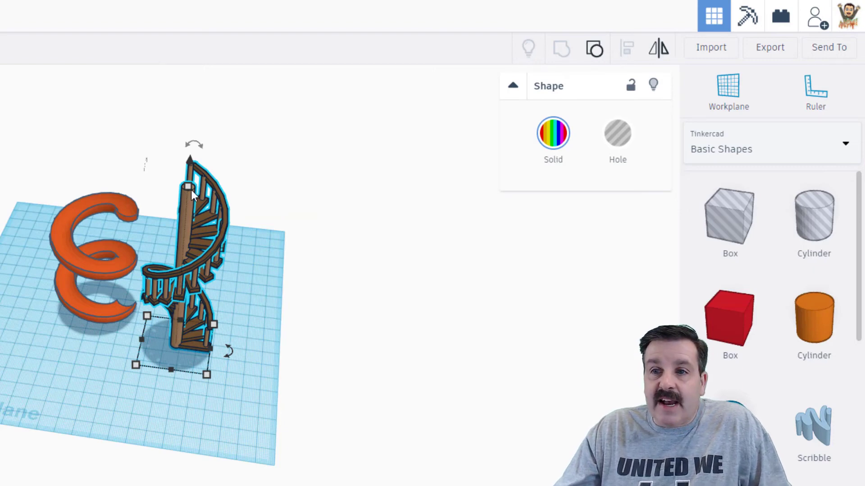
left_click_drag(190, 188, 200, 224)
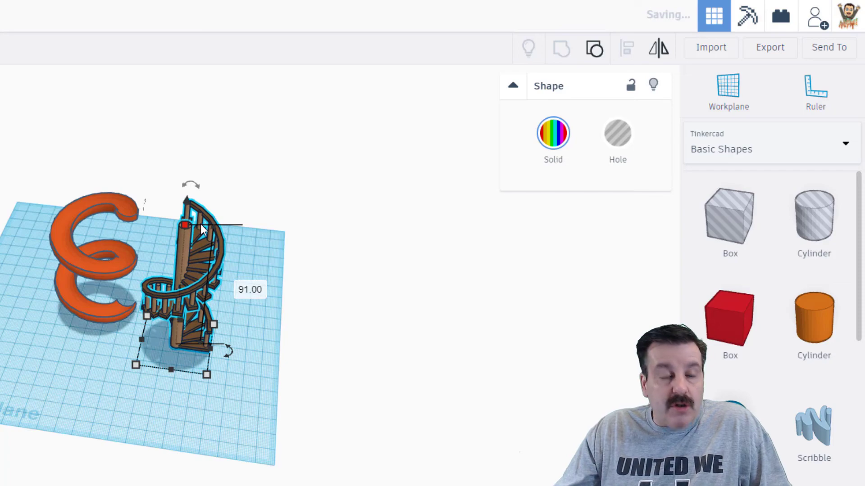
right_click_drag(205, 230, 157, 288)
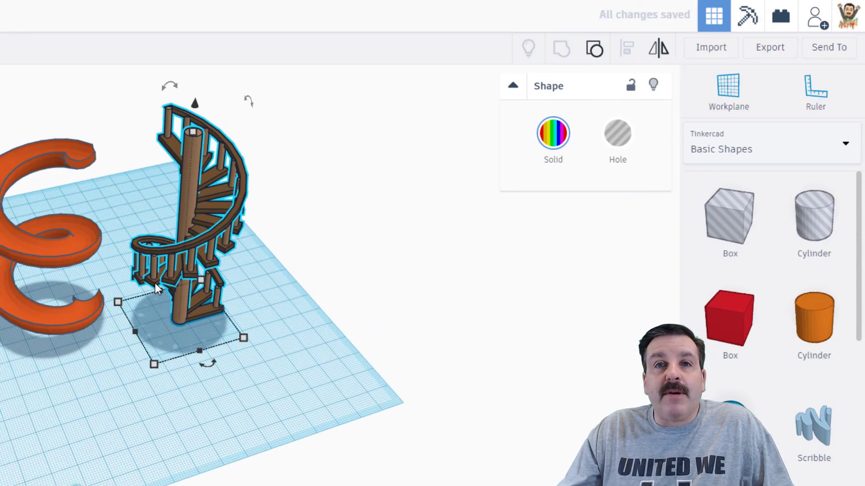